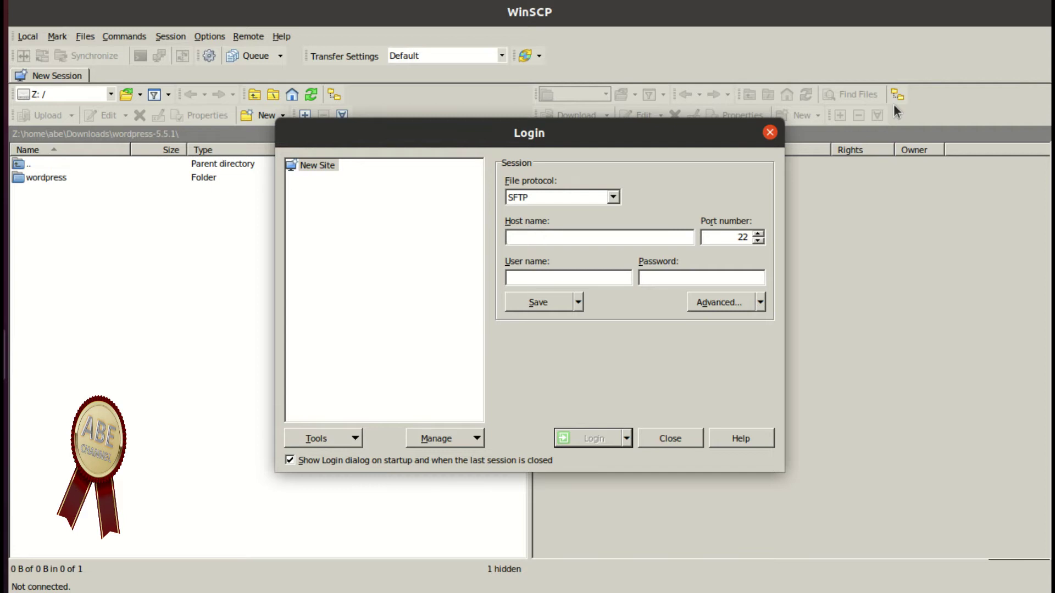
Log in to host server.phi.my.id as root with the account password, and accept the server's host key.
text(server.phi.my)
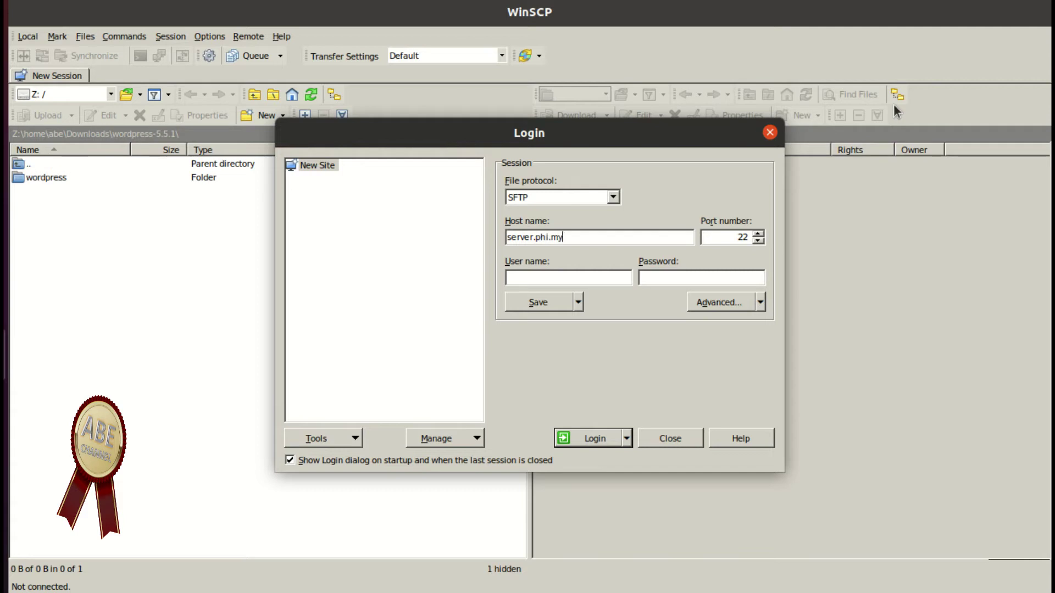
text(.id)
click(553, 275)
text(root)
text(***)
key(BackSpace)
key(BackSpace)
key(BackSpace)
text(***************)
click(595, 438)
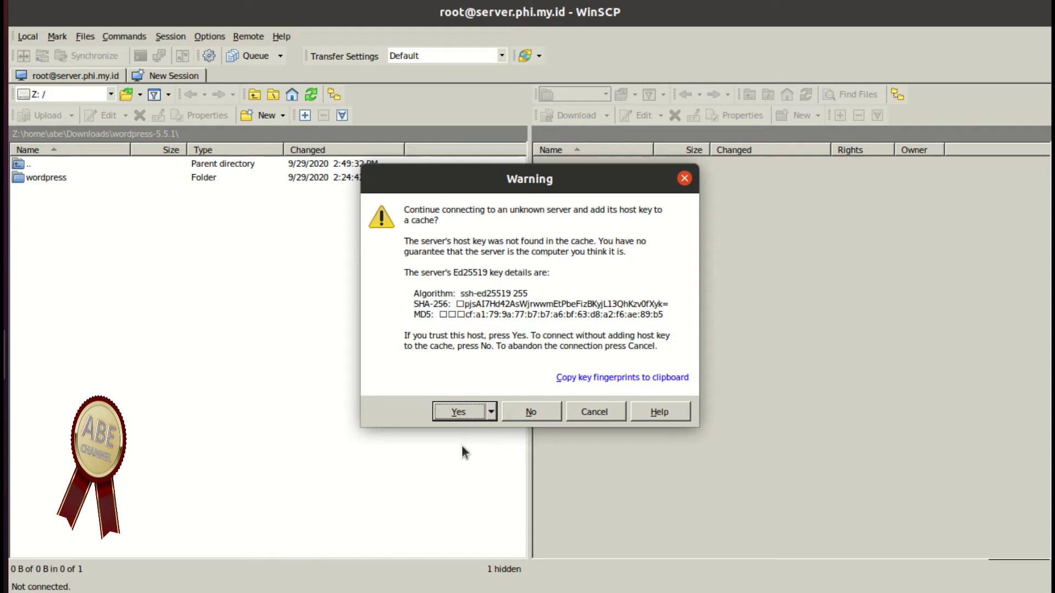
click(457, 412)
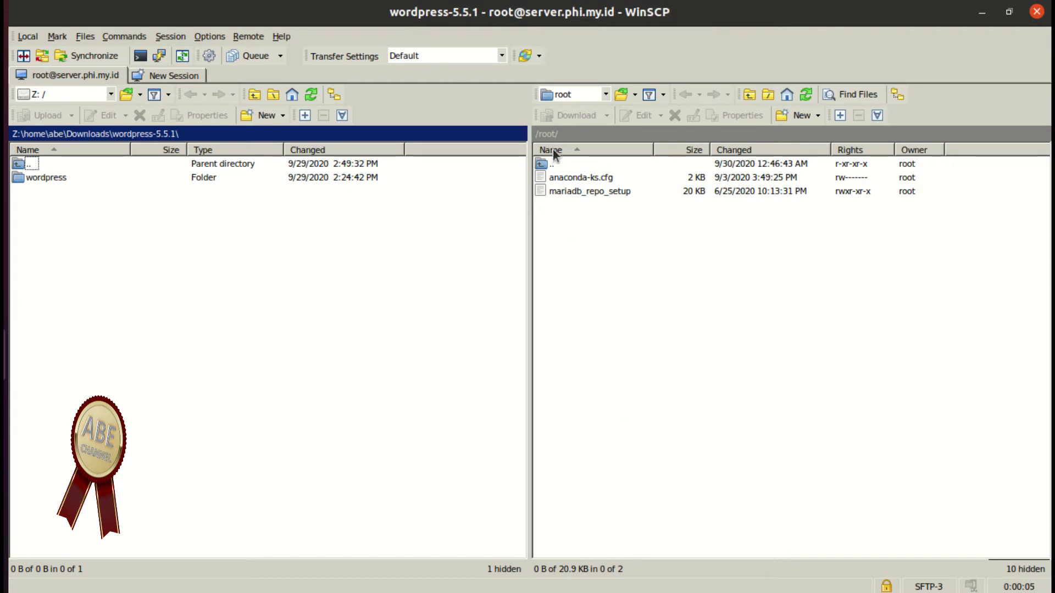
Go to the remote server's root directory and open the /var/www folder.
click(605, 94)
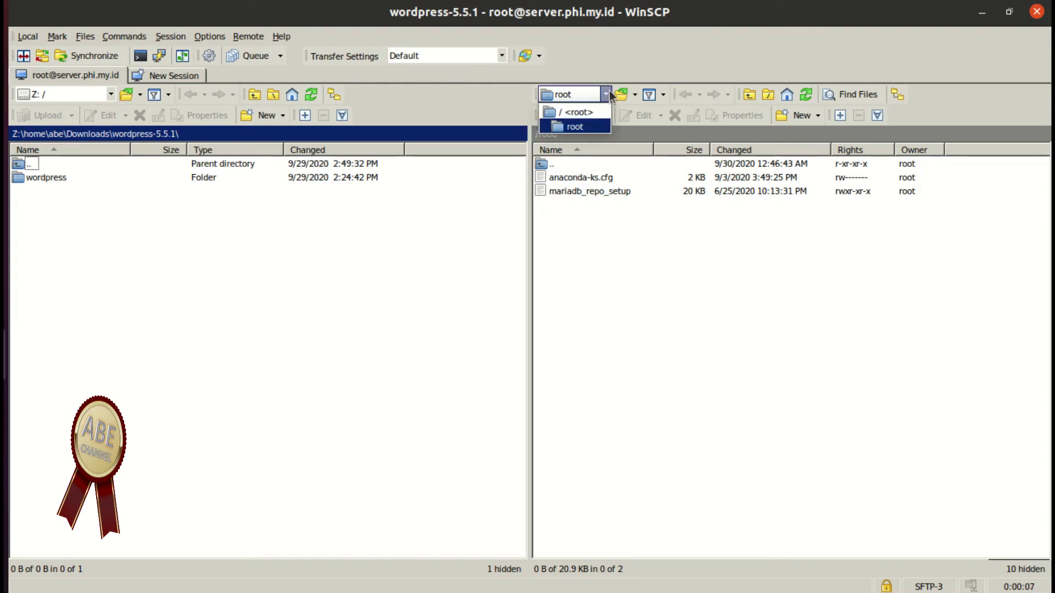
click(566, 111)
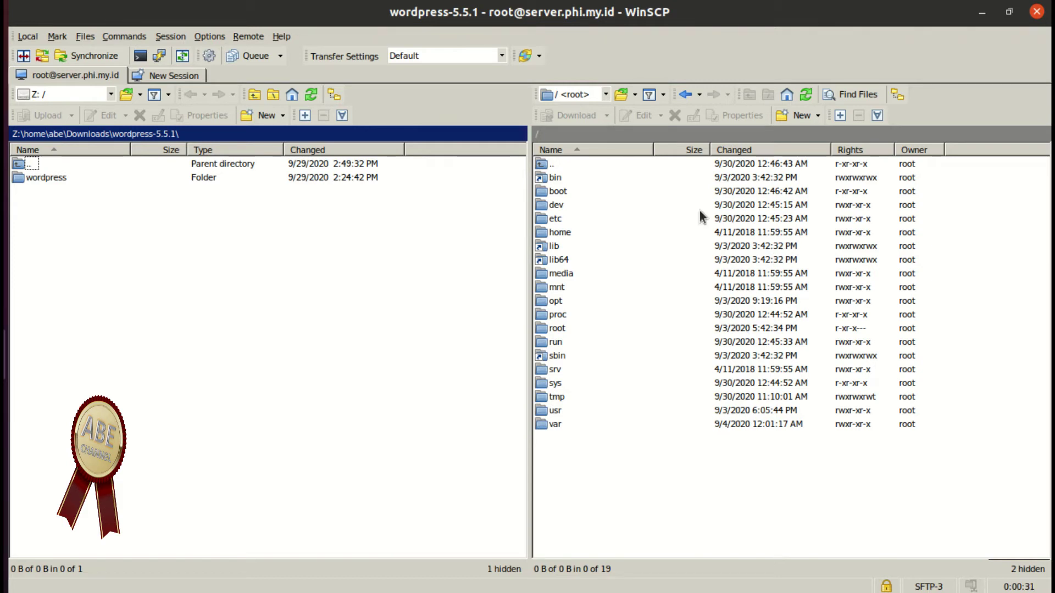
click(553, 425)
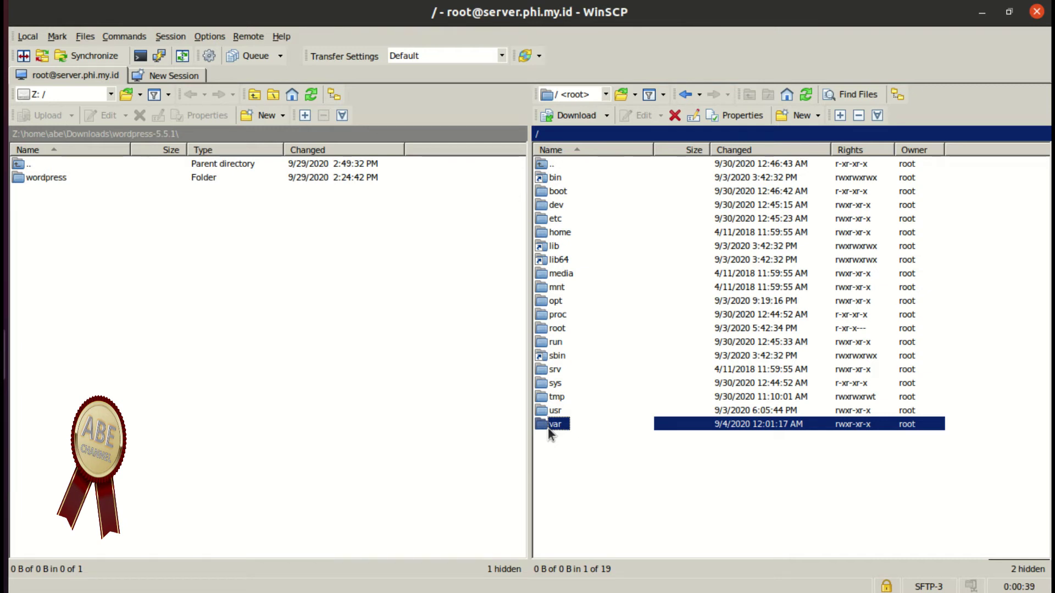
double_click(548, 427)
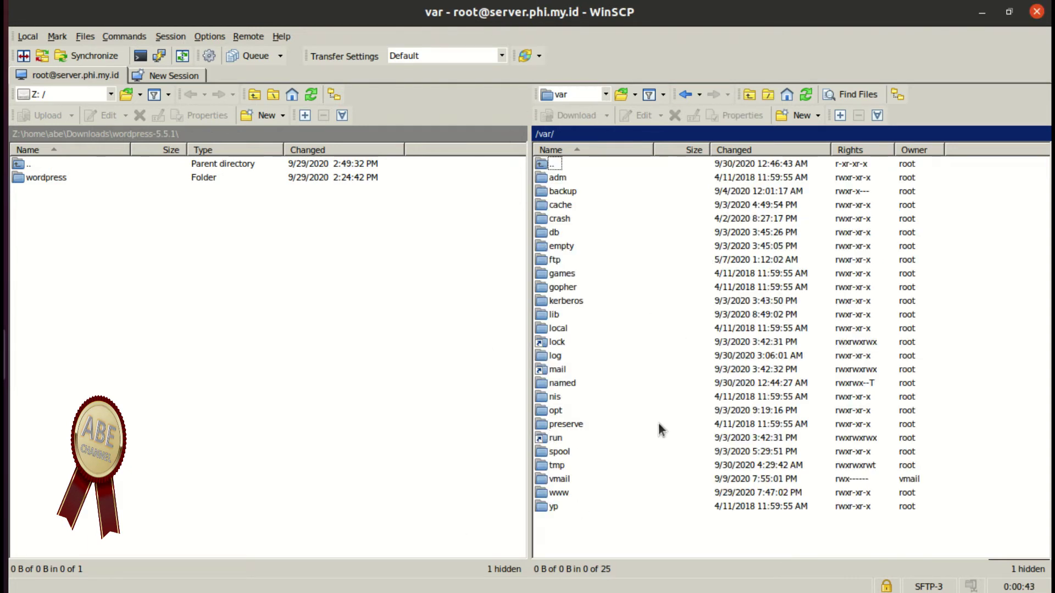
click(564, 490)
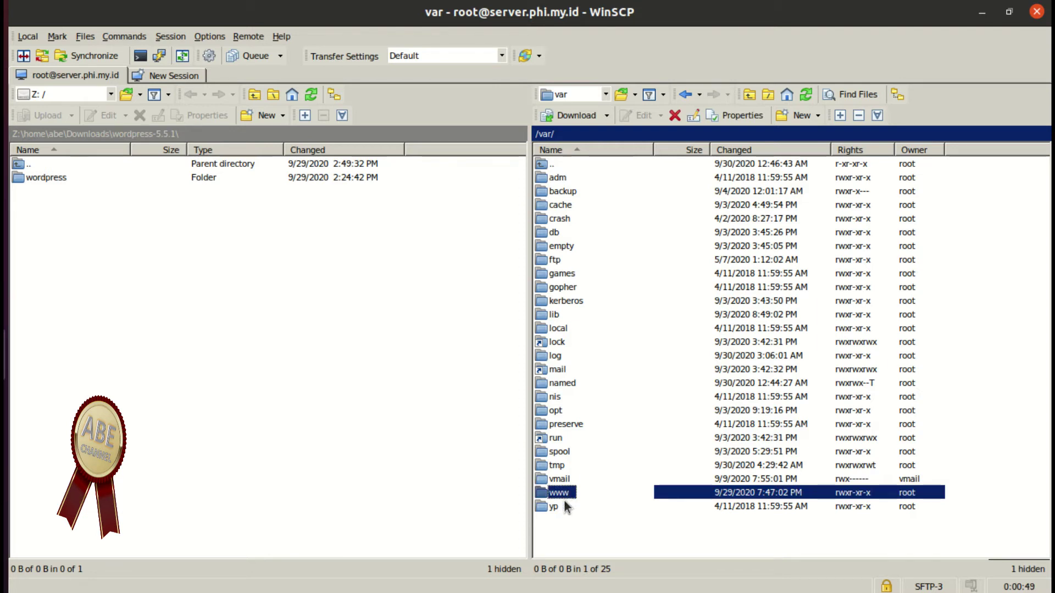
click(565, 491)
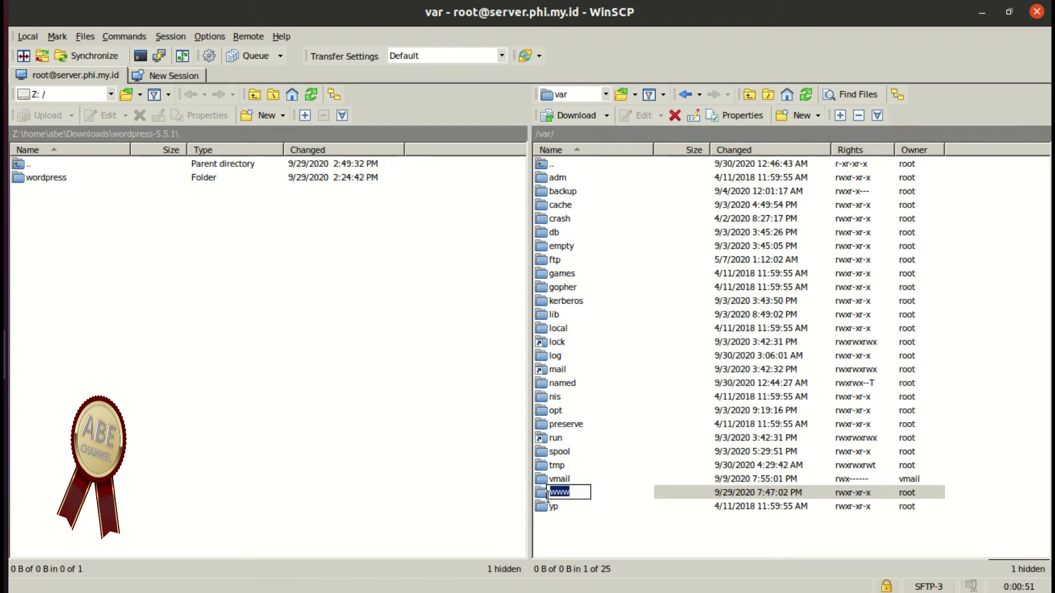
click(609, 512)
click(573, 493)
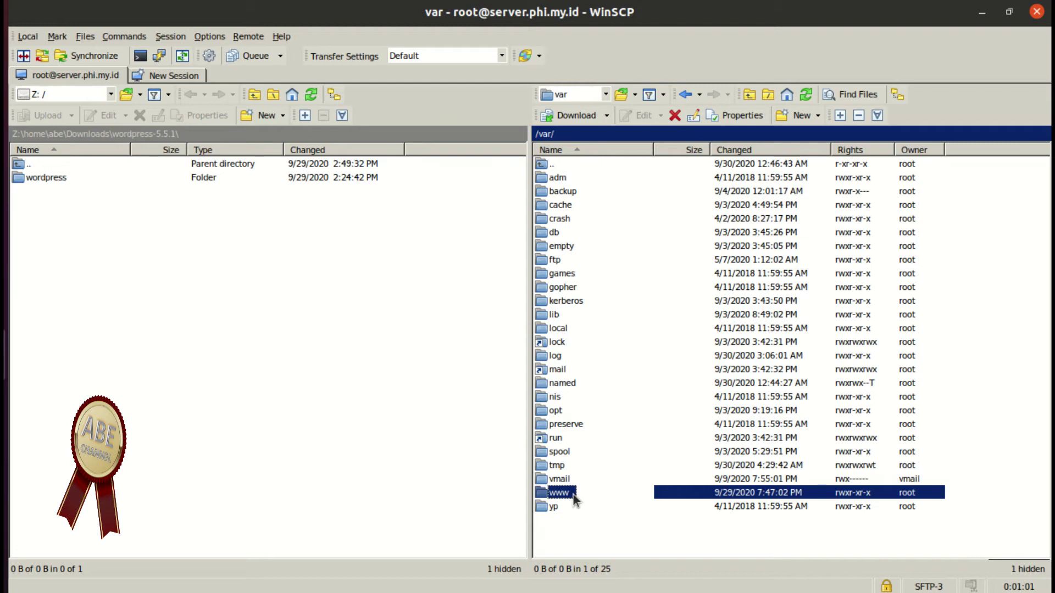
double_click(572, 494)
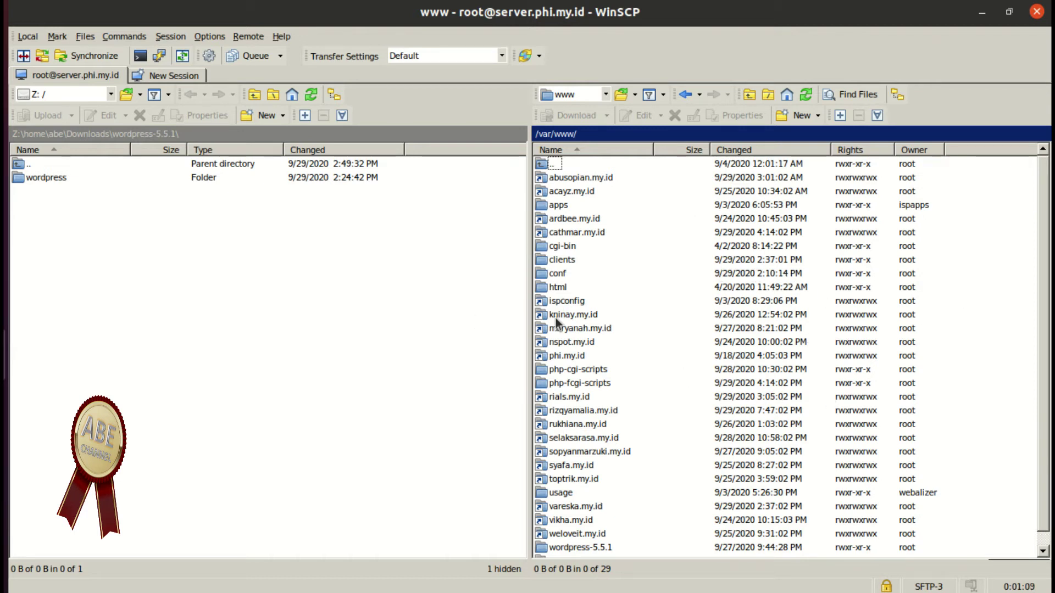
Open the phi.my.id site folder in /var/www and enter its web subfolder.
scroll(649, 298, down, 1)
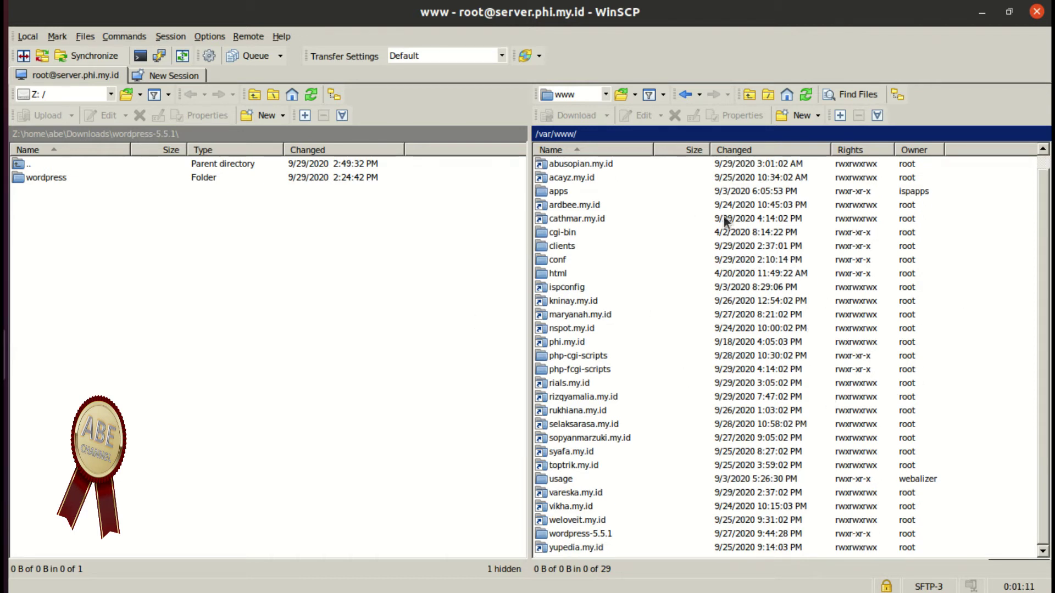
double_click(575, 343)
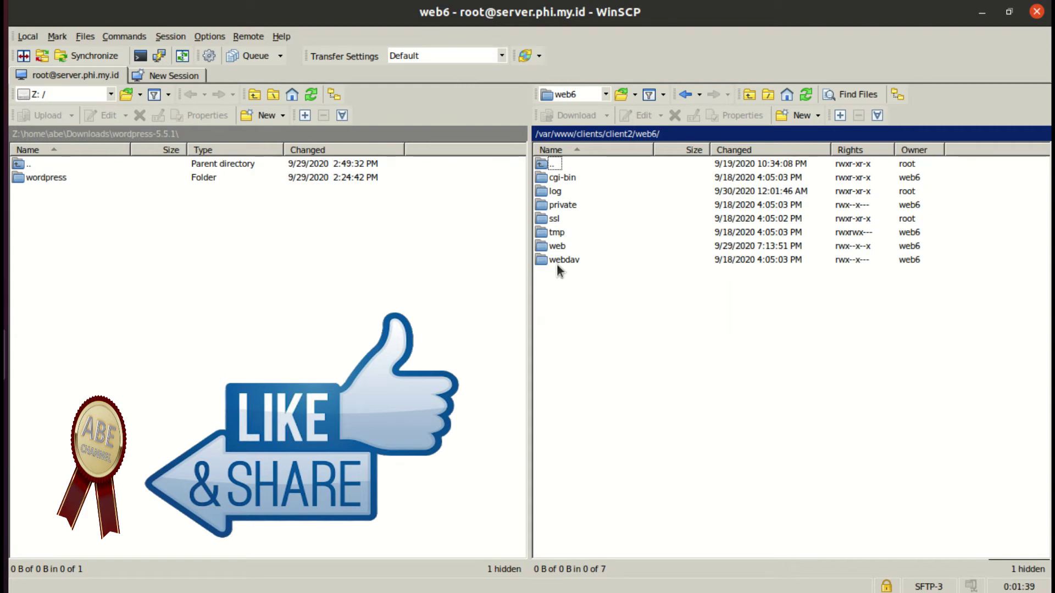
click(558, 246)
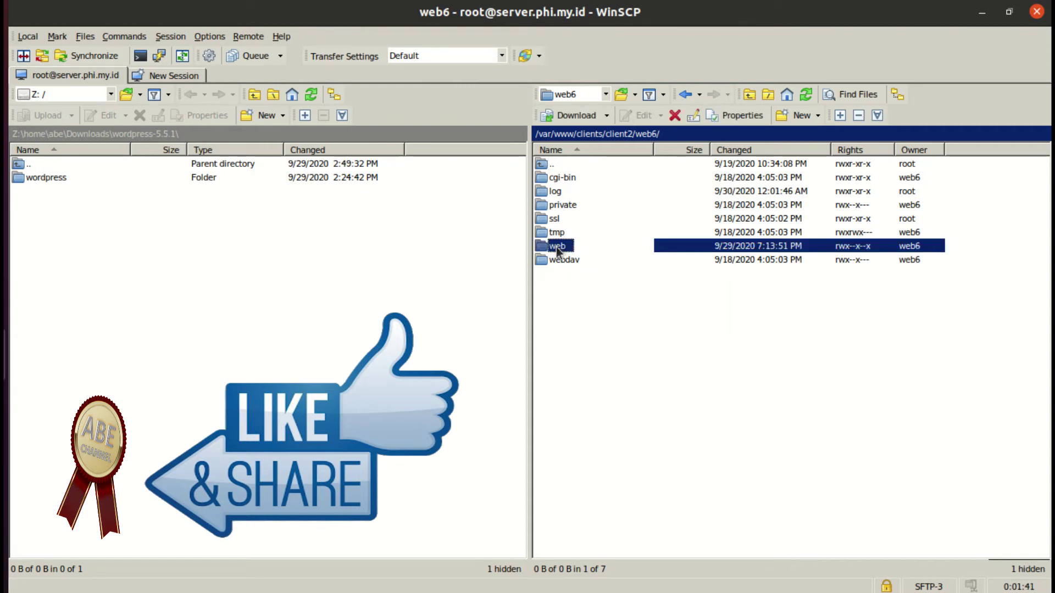
double_click(556, 246)
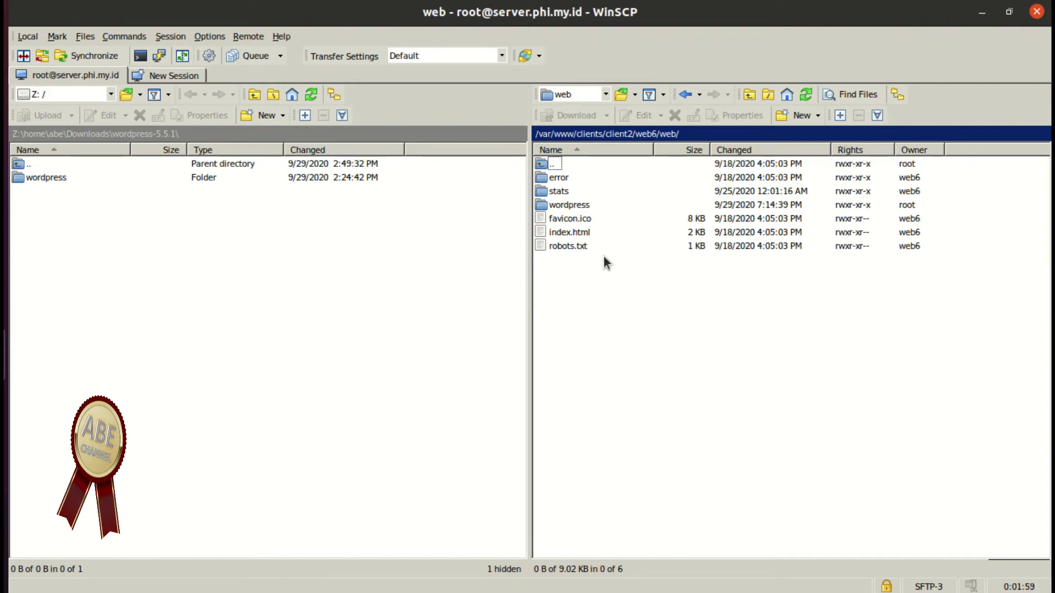
Rename index.html in the remote web folder as indexccc.html.
click(574, 234)
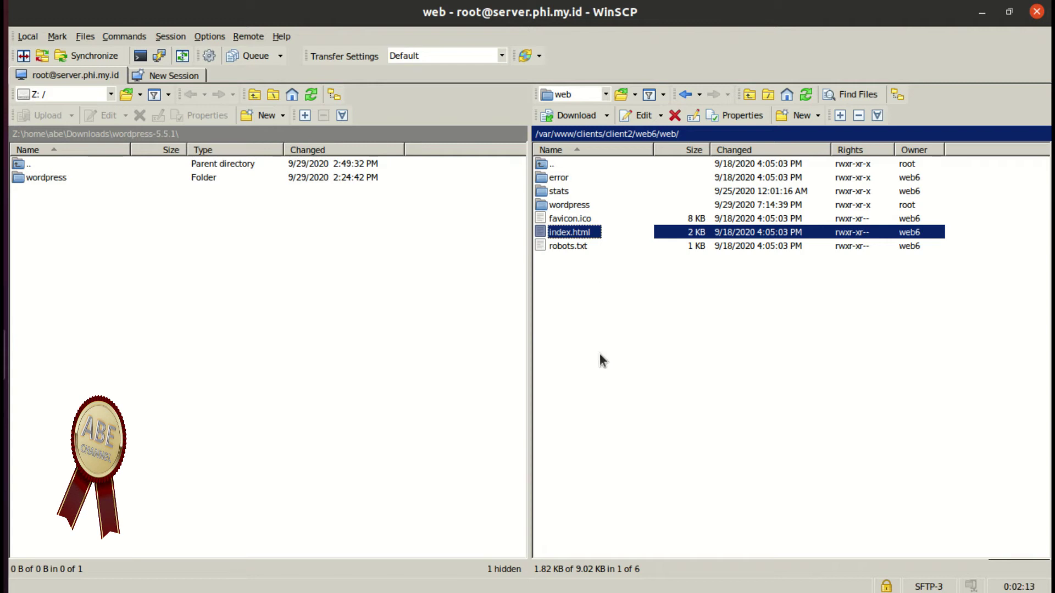
click(603, 380)
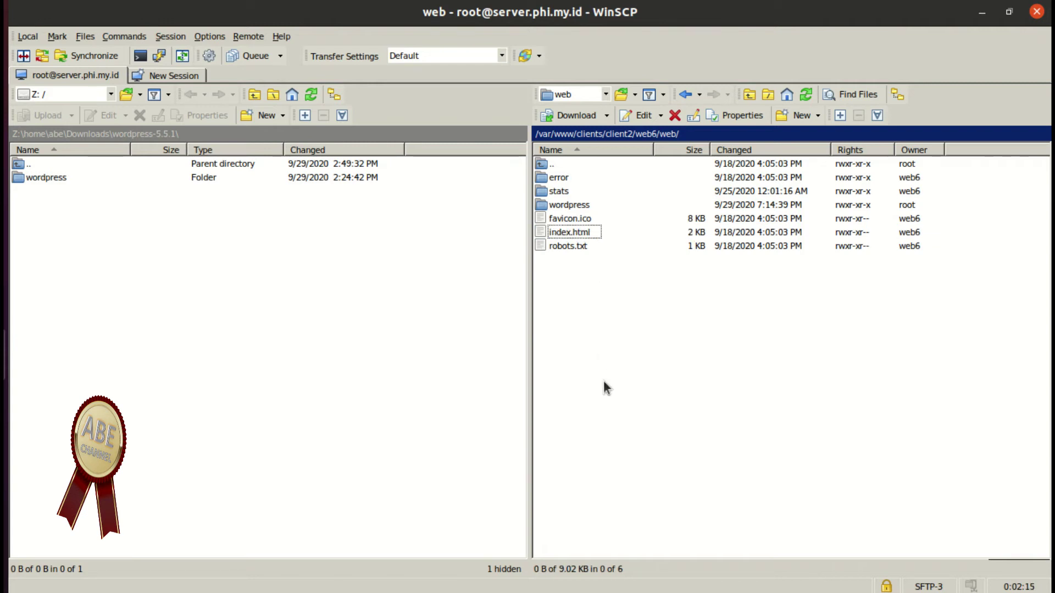
click(579, 233)
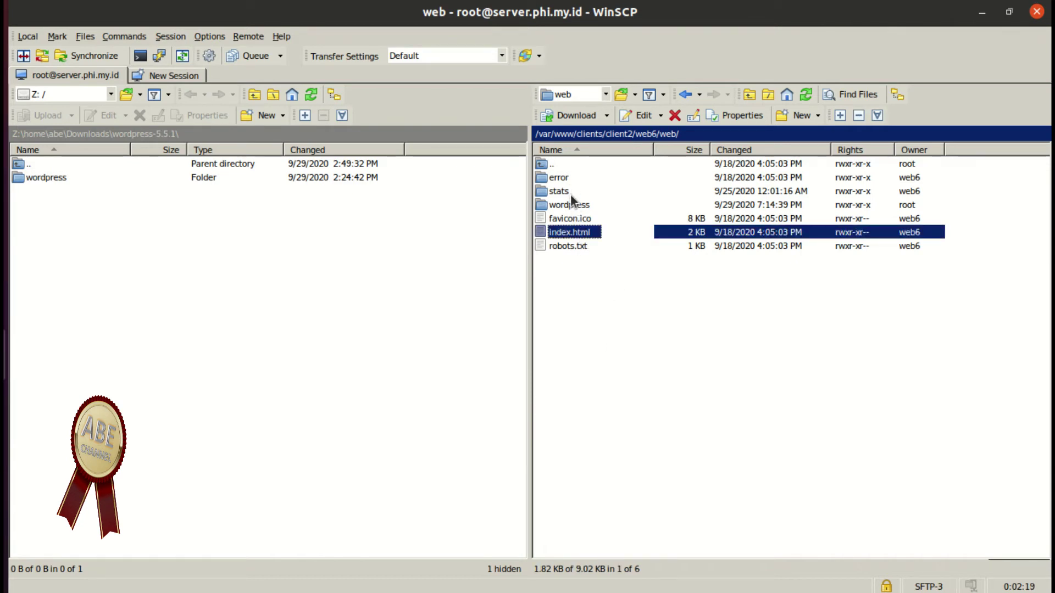
right_click(581, 233)
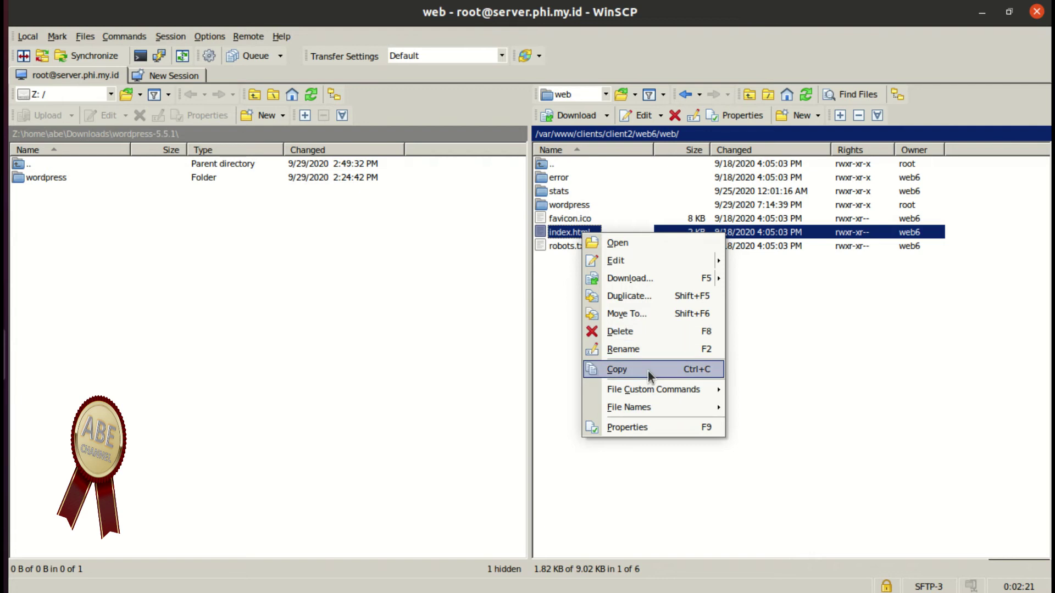
click(651, 347)
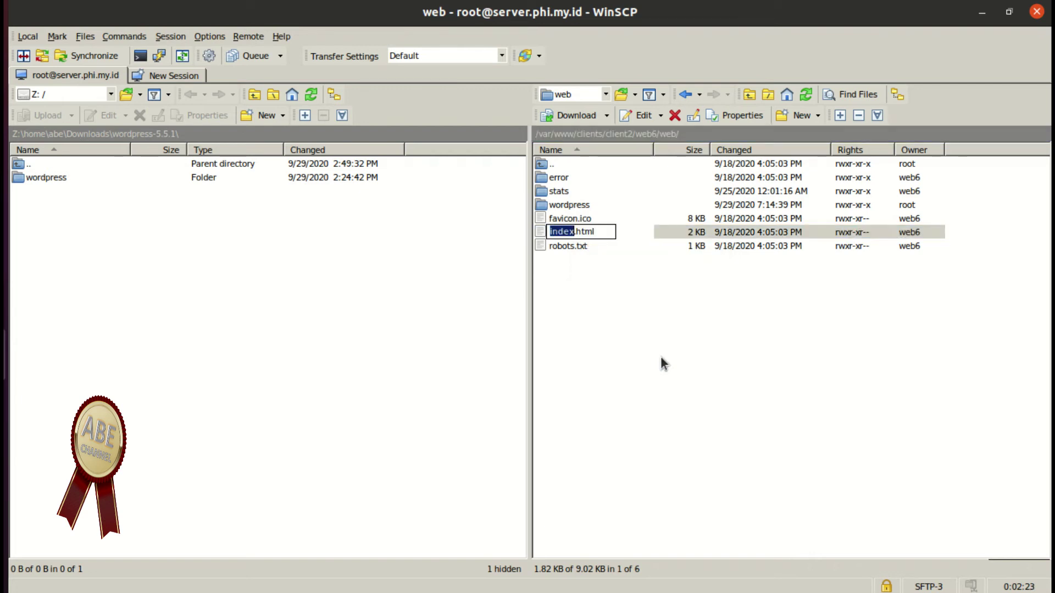
key(Right)
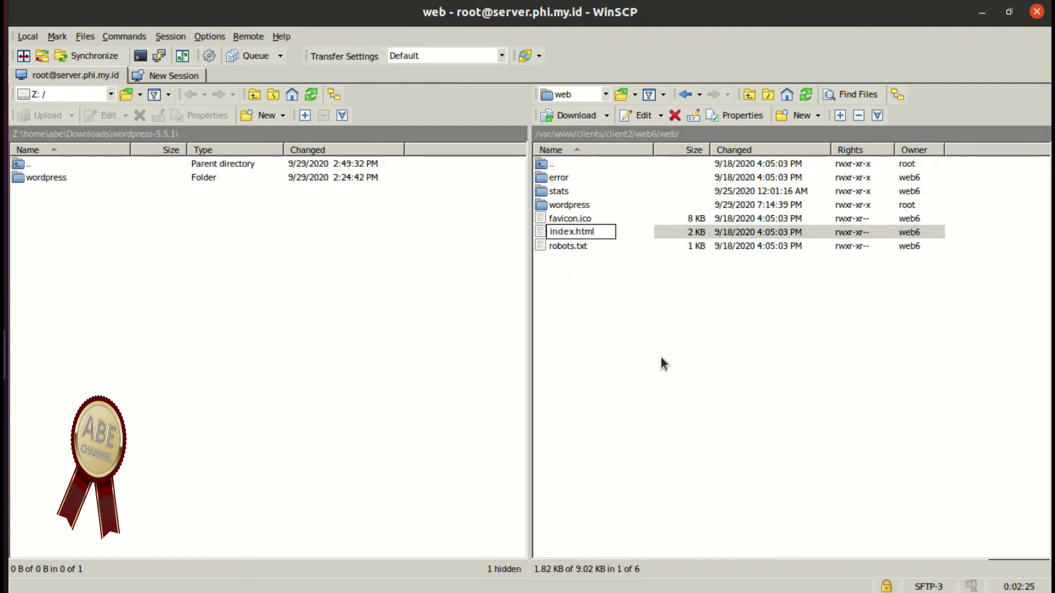
text(ccc)
click(660, 356)
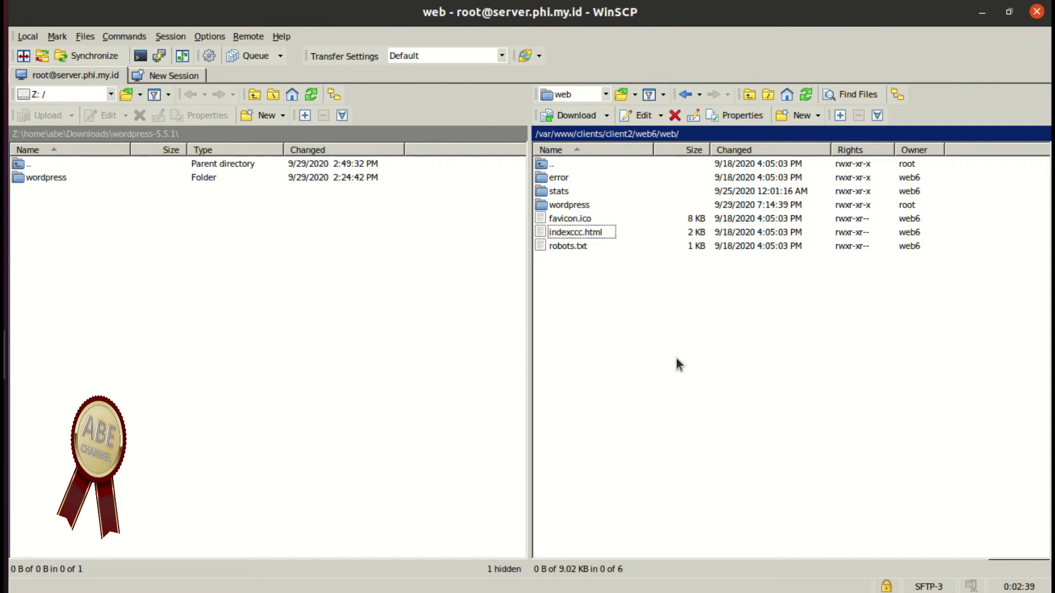
Copy all files and folders from the remote wordpress folder and duplicate them into the parent web folder, allowing a separate shell session.
double_click(570, 203)
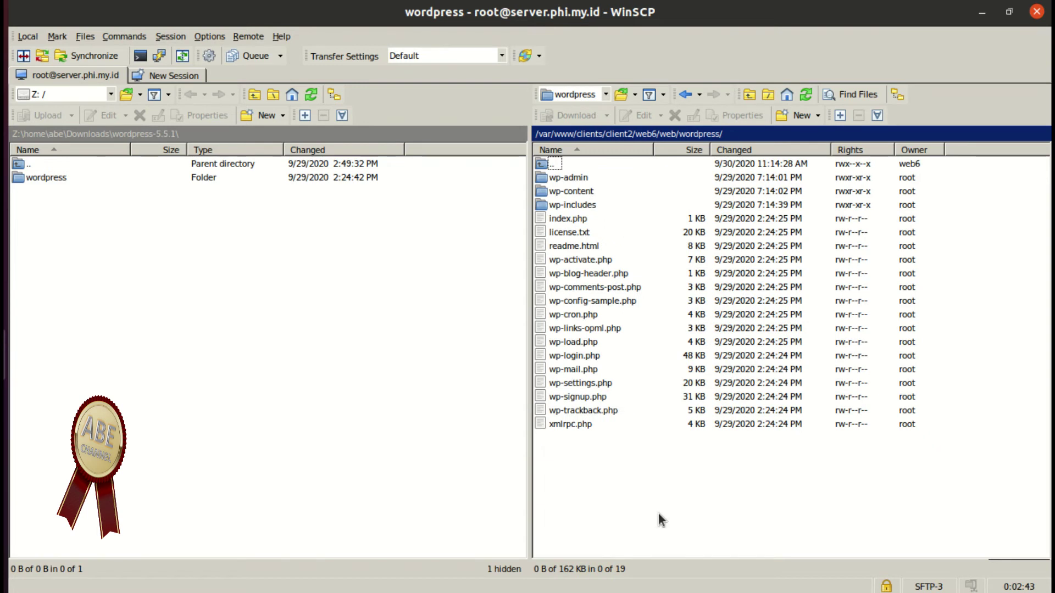
drag(658, 514, 538, 175)
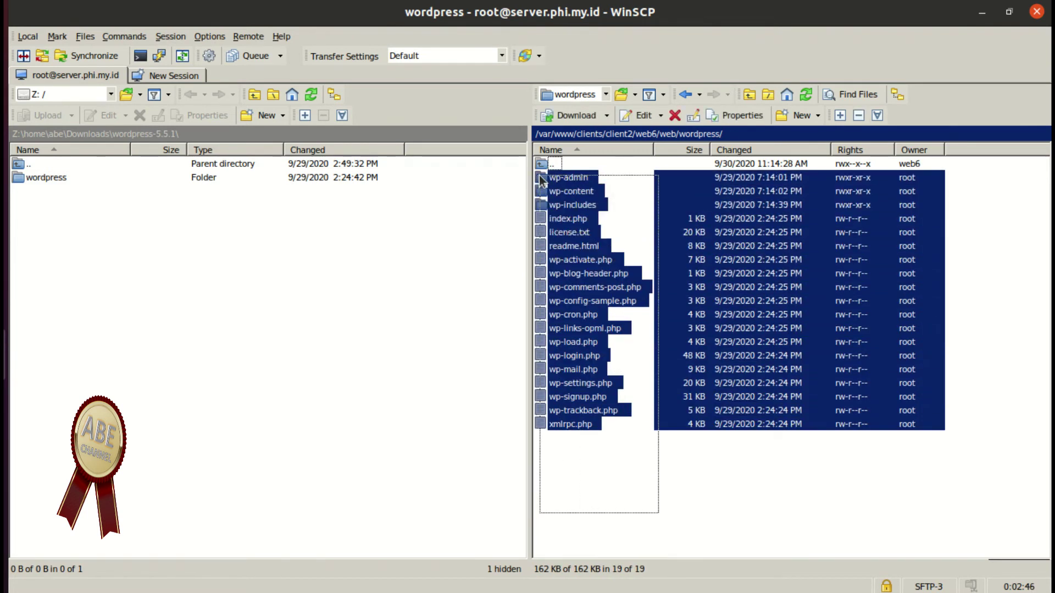
right_click(562, 206)
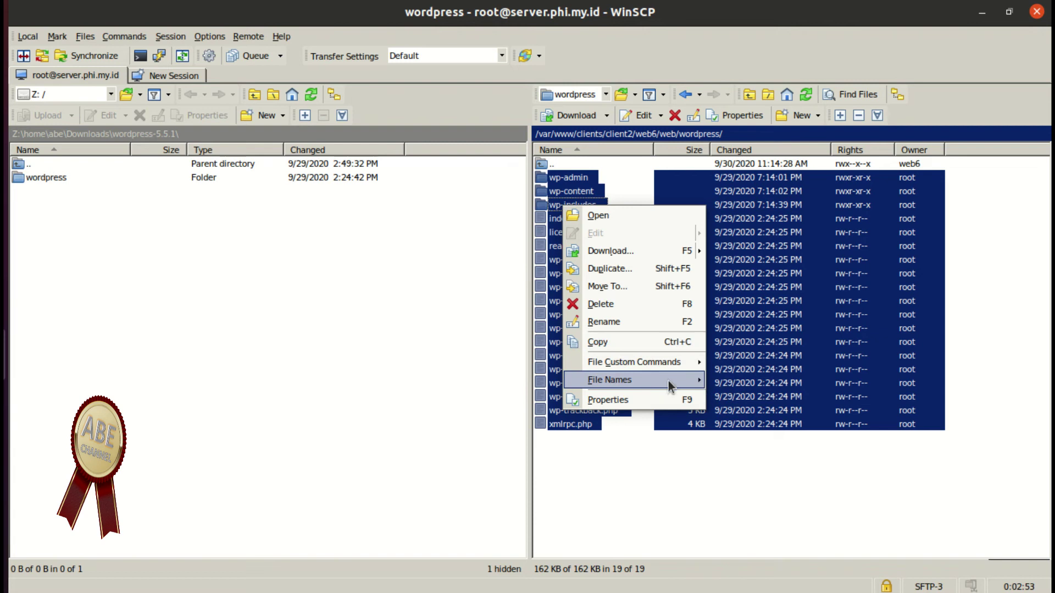
click(652, 340)
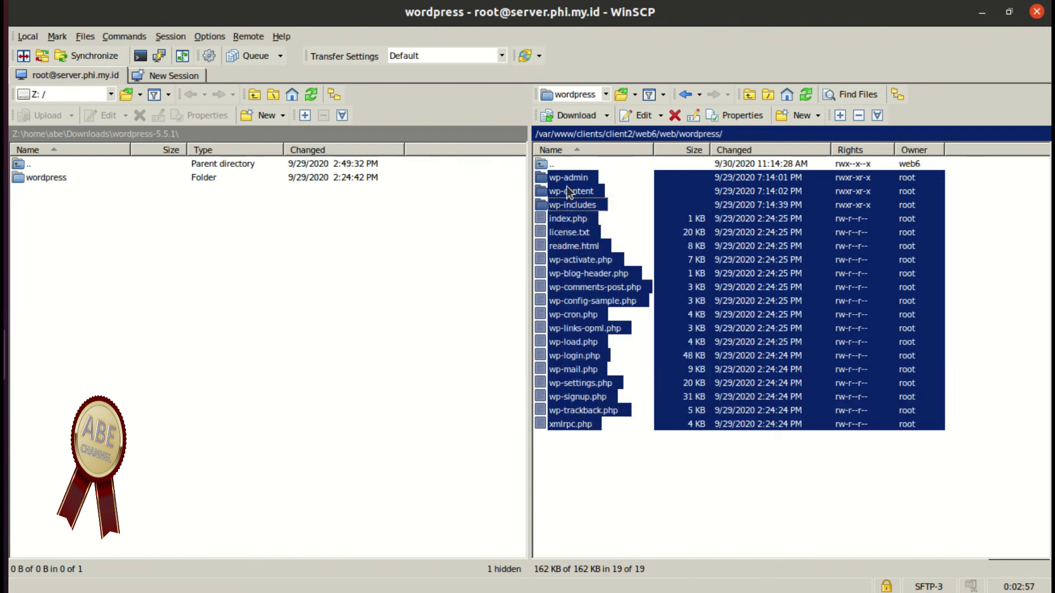
double_click(547, 162)
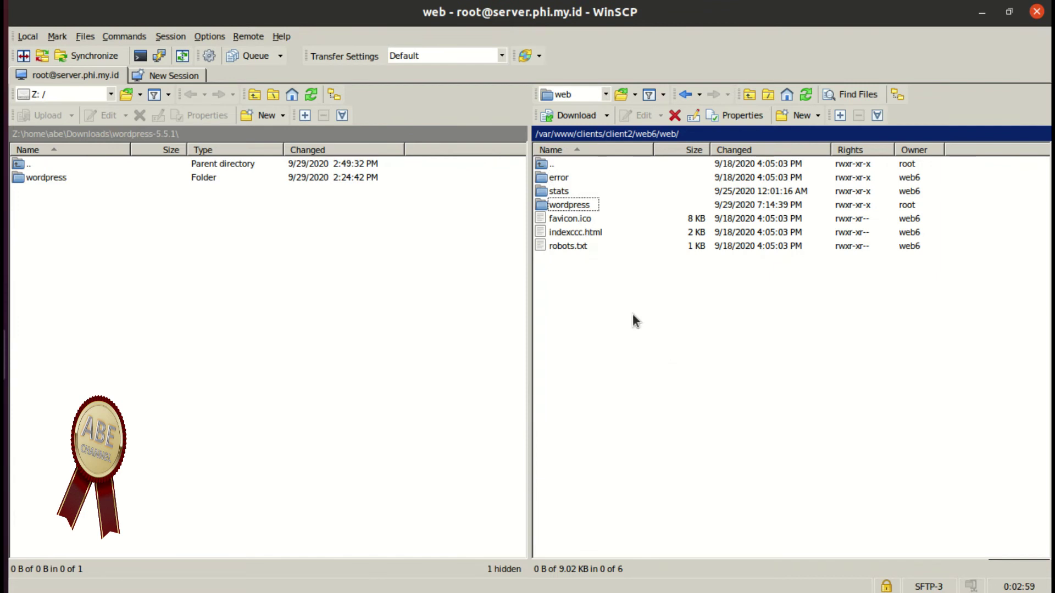
right_click(628, 311)
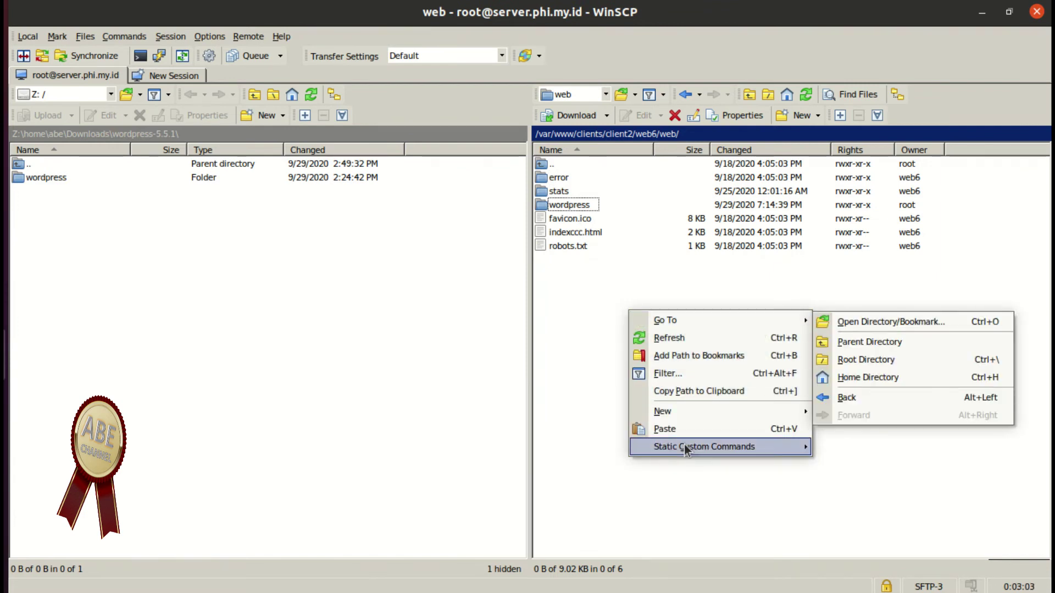
click(687, 428)
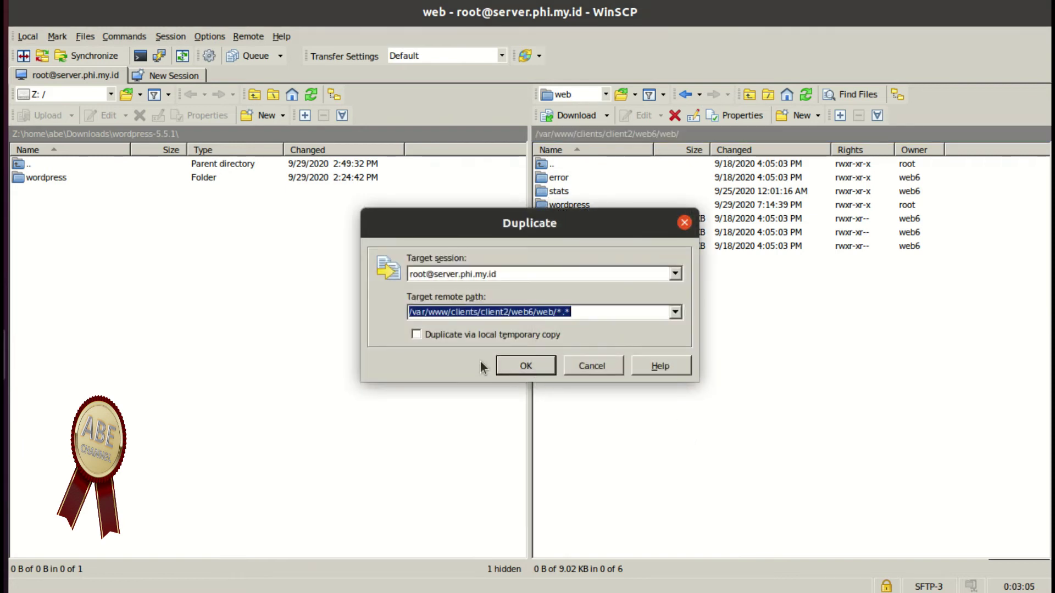
click(534, 360)
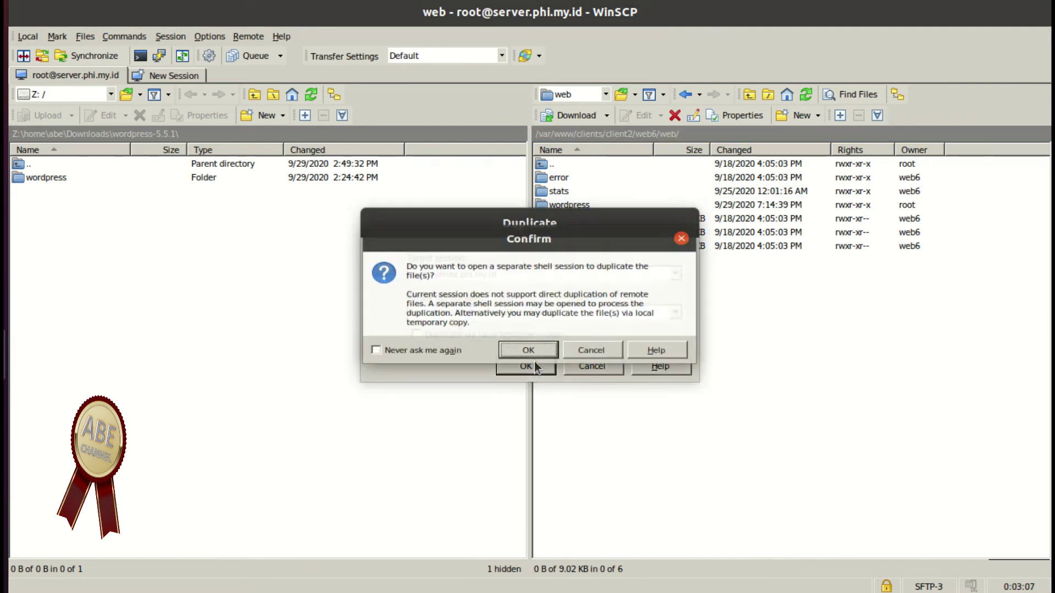
click(534, 362)
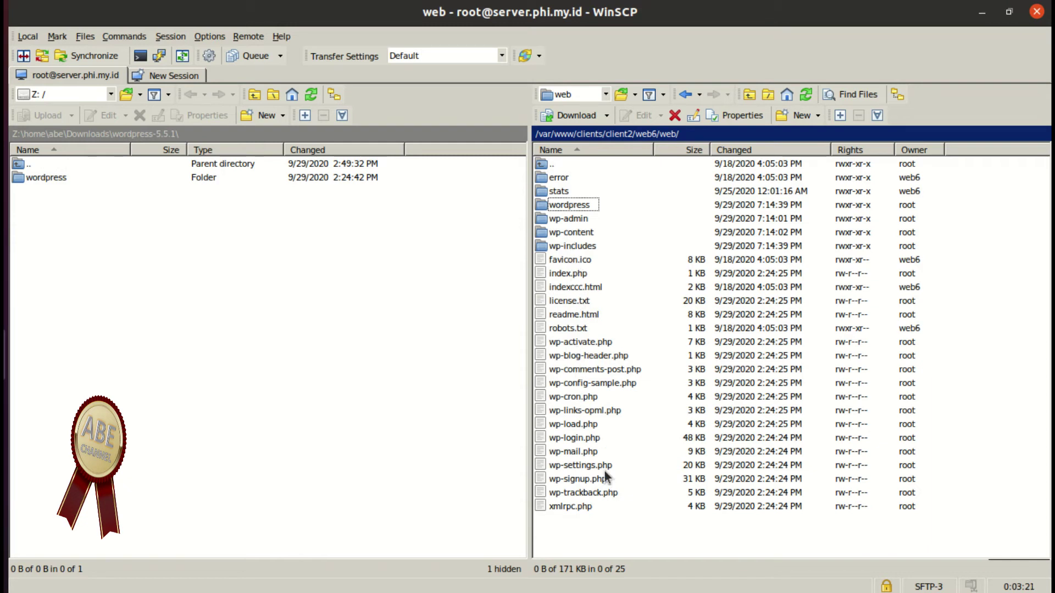
Check the index.php and indexccc.html entries in the remote web folder.
click(574, 302)
click(569, 272)
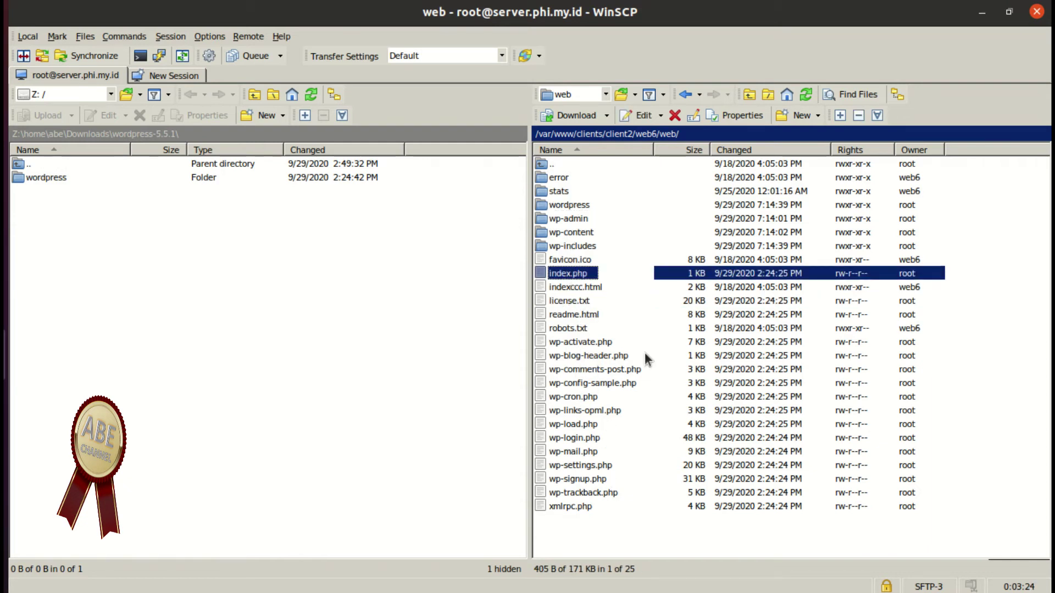
click(575, 291)
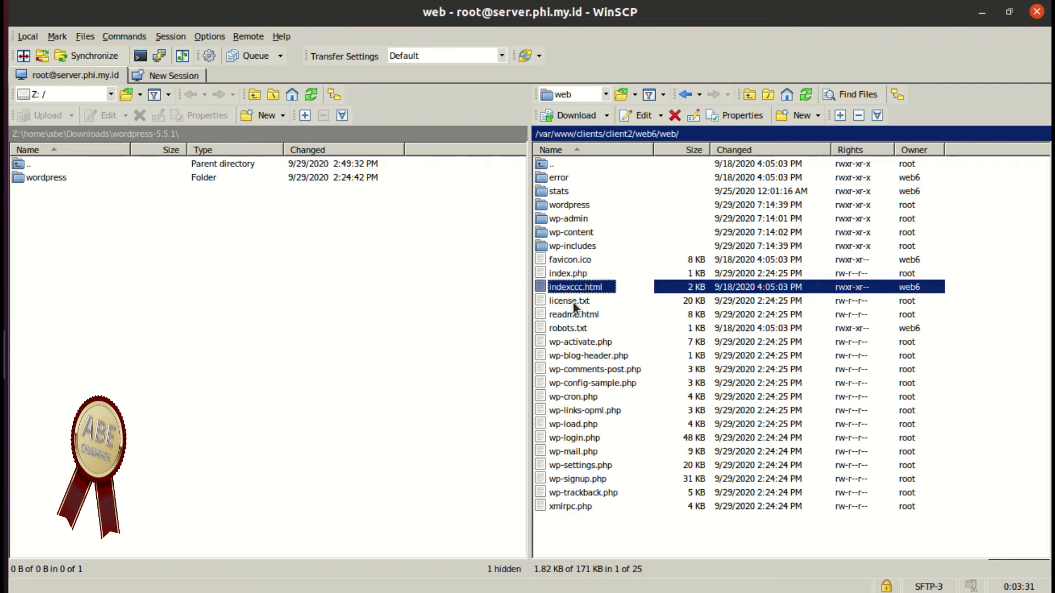
click(569, 275)
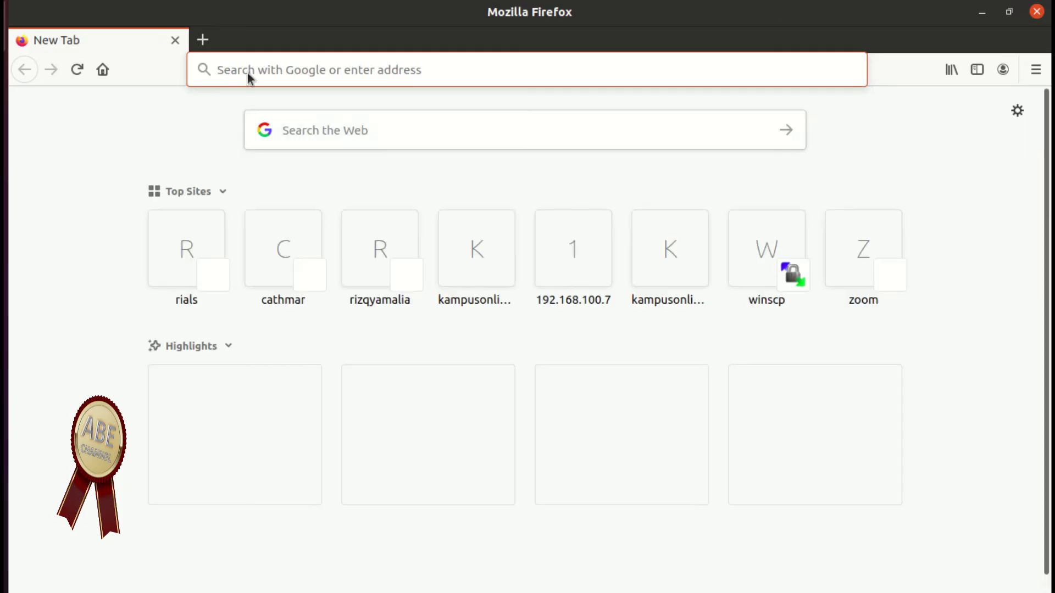
Open the hosting control panel's login page at server.phi.my.id:8000.
click(247, 72)
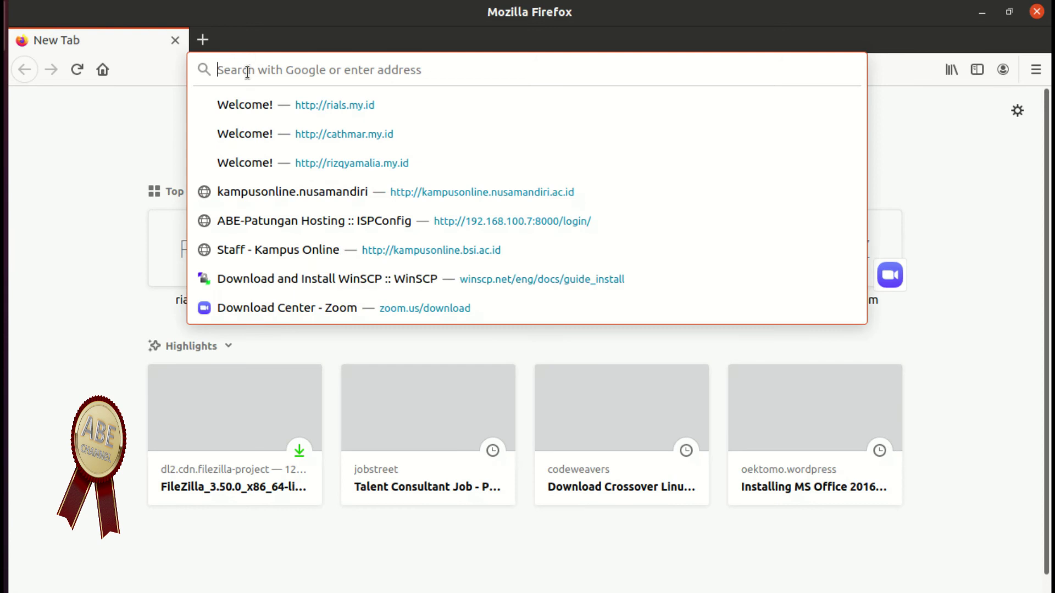
text(server.phi.my.id:8000/)
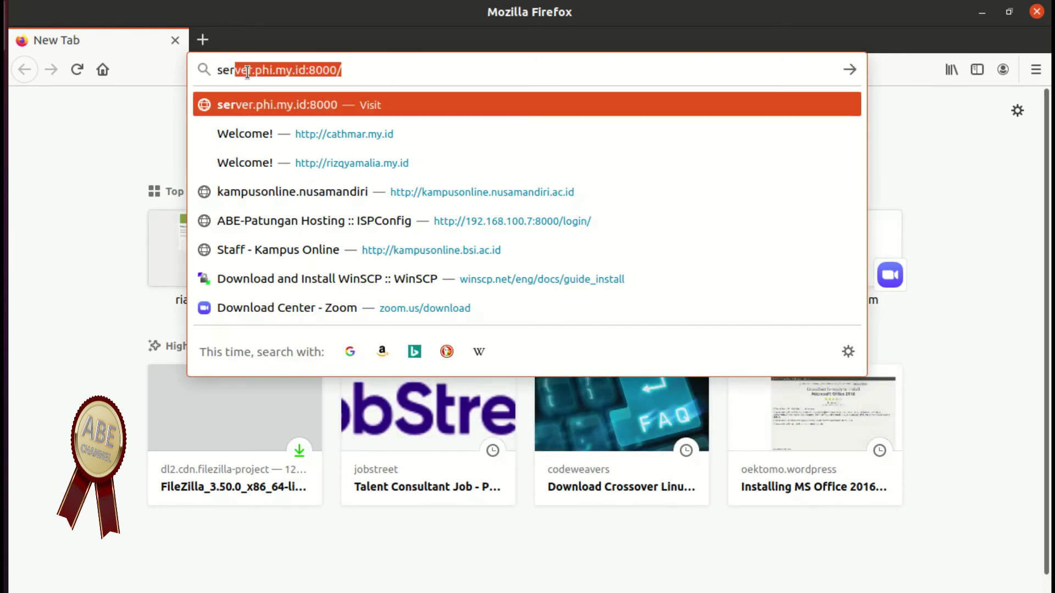
key(Return)
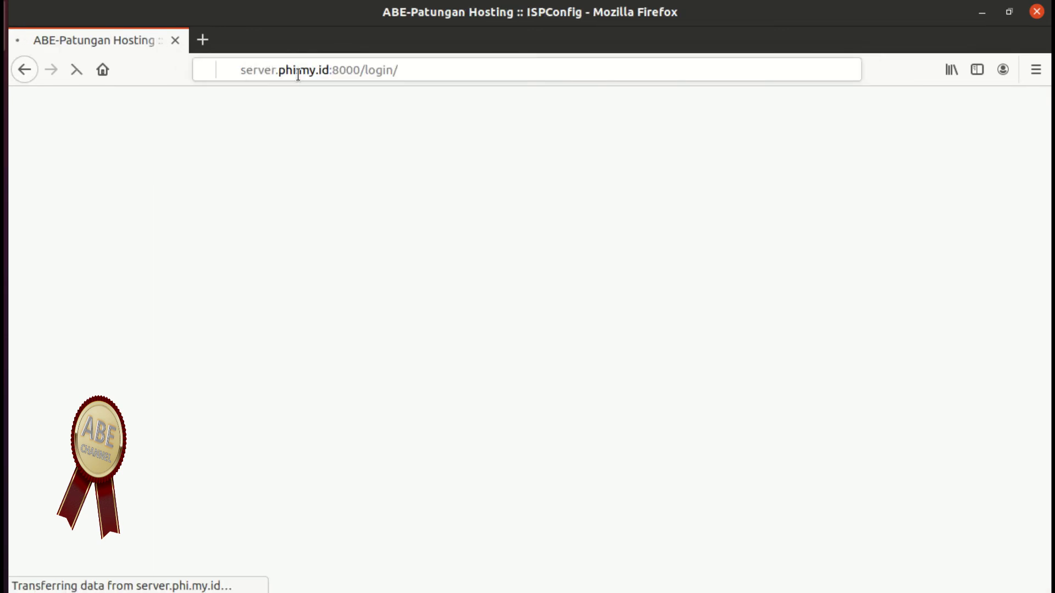
Try to log in to ISPConfig with the account username and password.
click(521, 312)
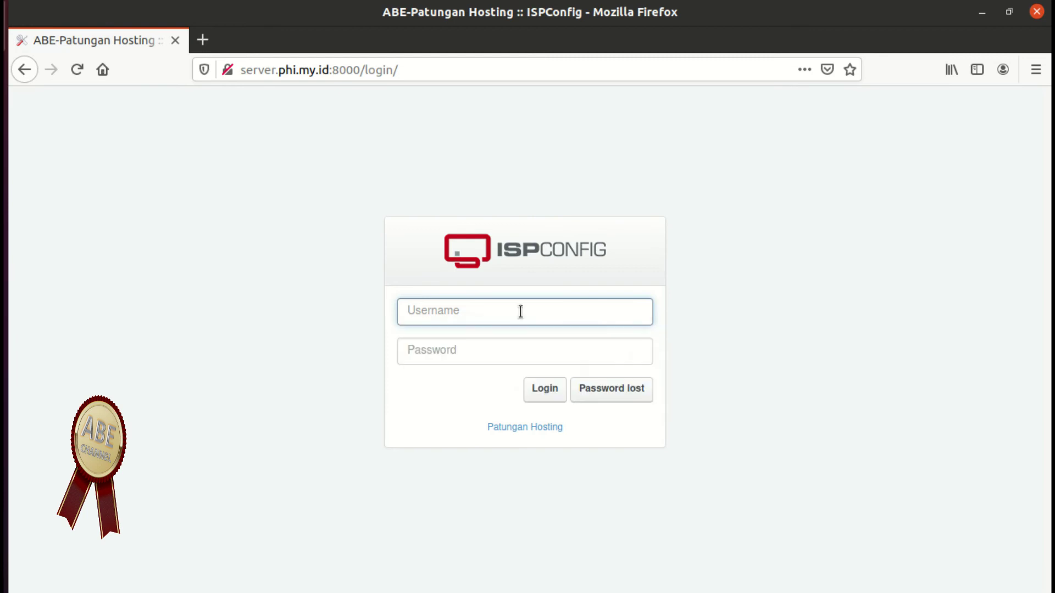
text(abe)
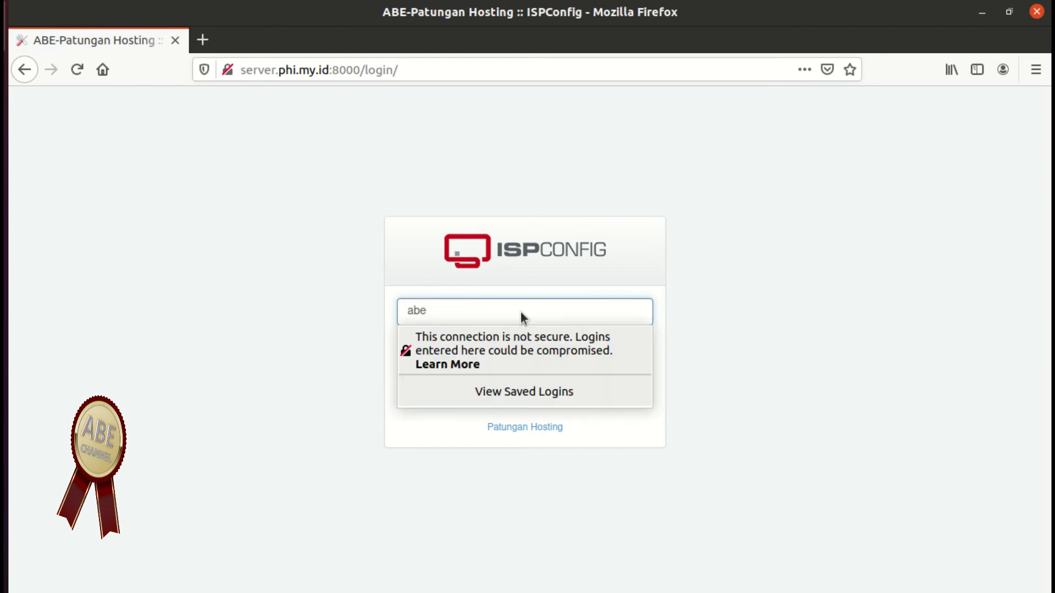
key(Tab)
text(****)
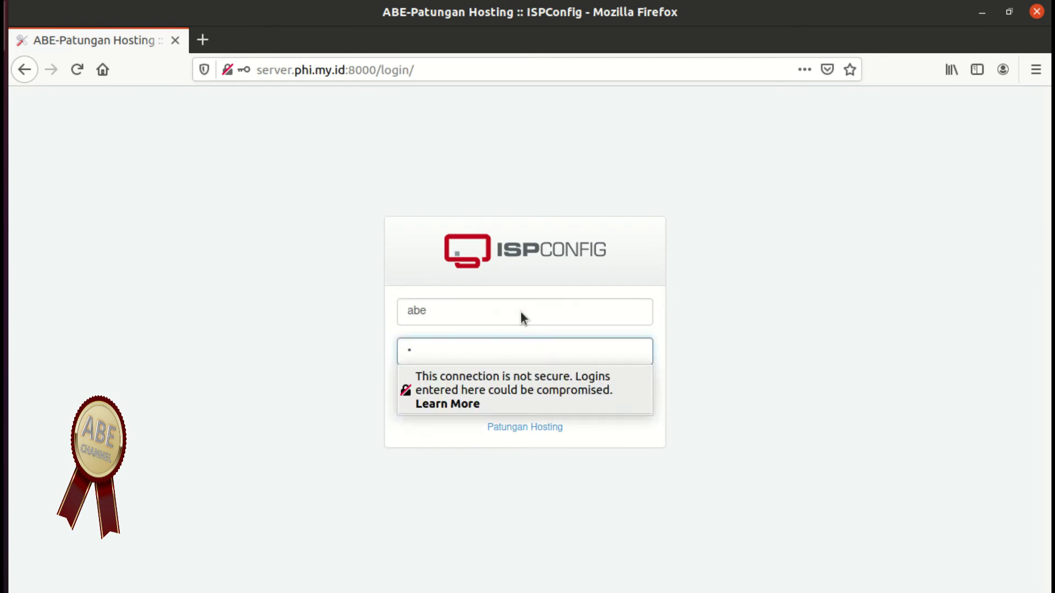
text(*********)
key(Return)
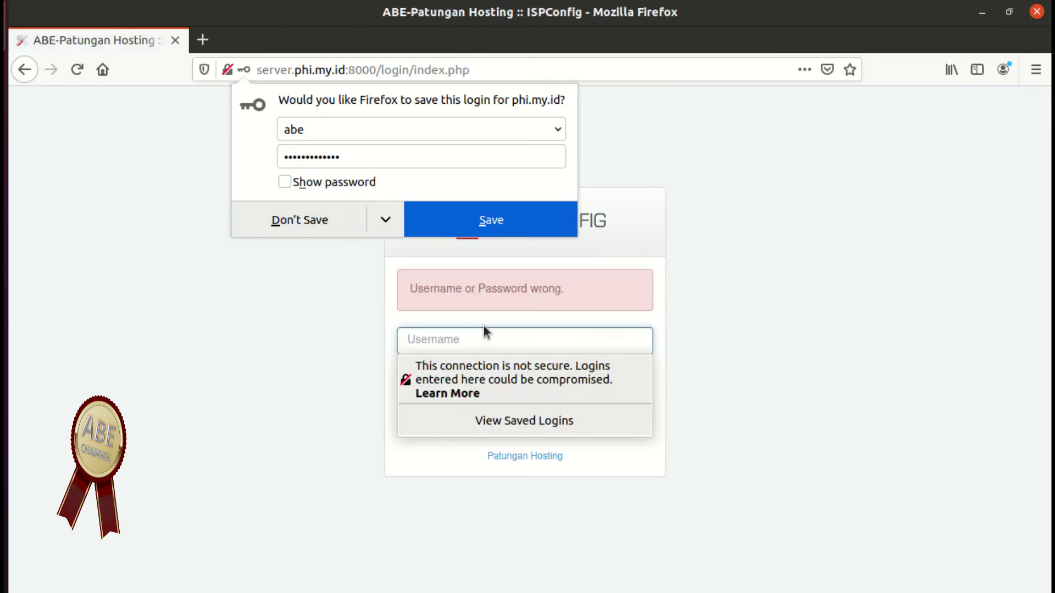
Re-enter the account username and password to log in to ISPConfig, and decline saving the login in the browser.
click(502, 312)
click(497, 344)
text(abe)
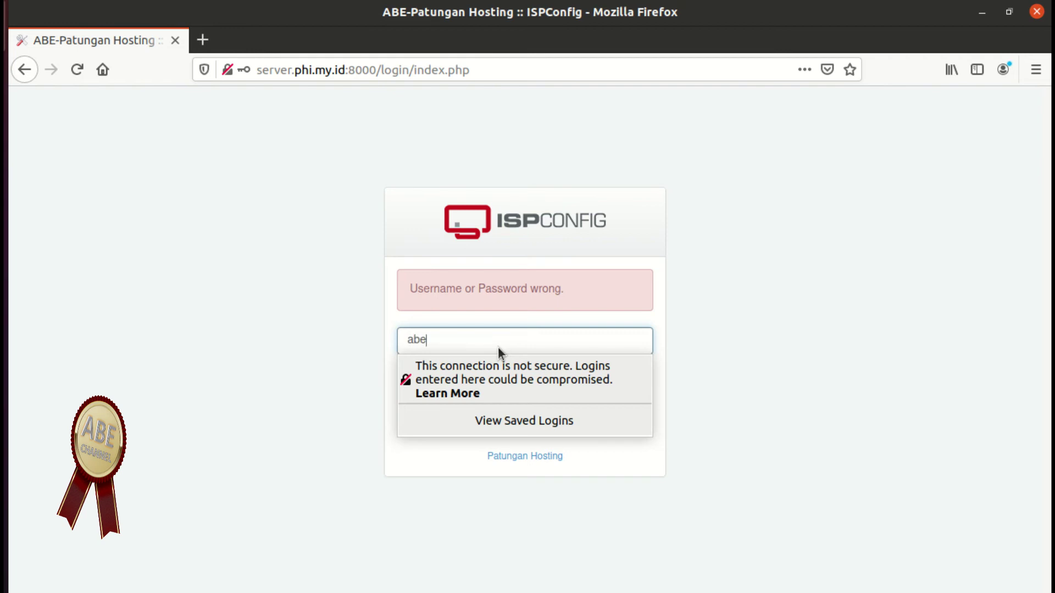
key(Tab)
text(**************)
key(Return)
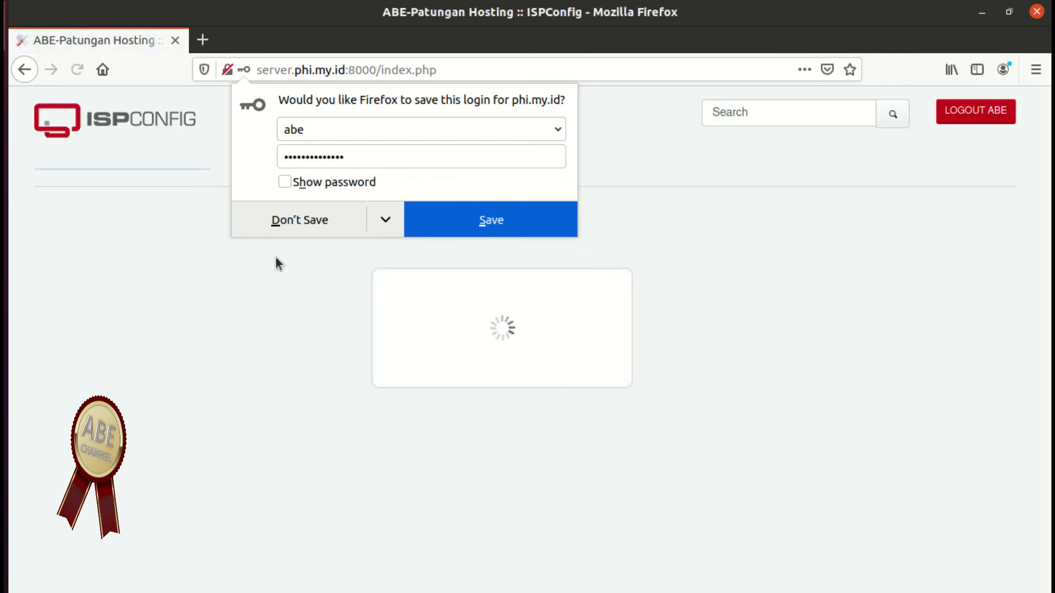
click(314, 230)
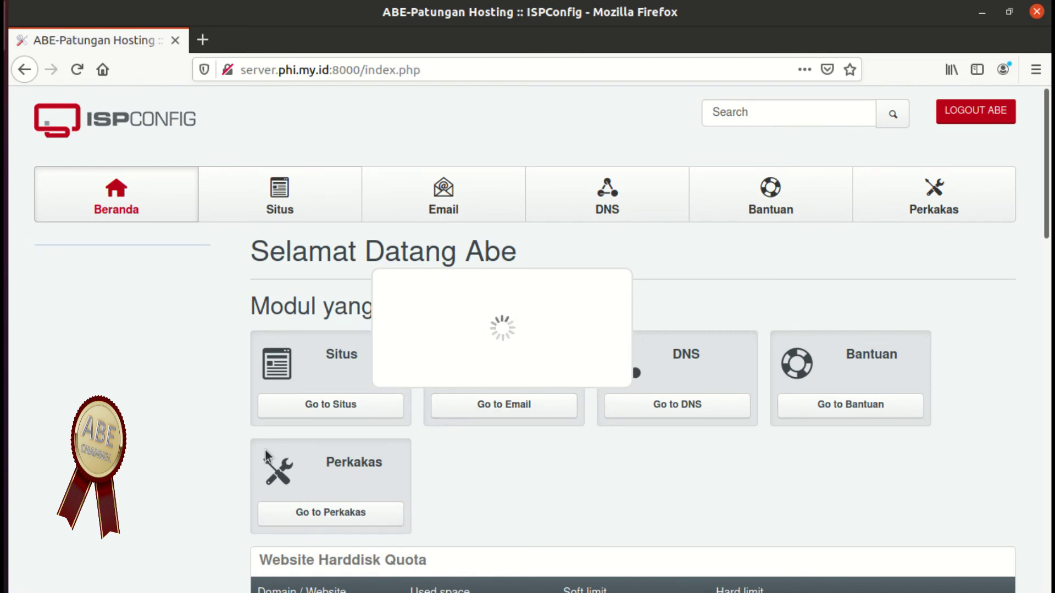
Go to the Situs module and show the list of database users.
click(313, 409)
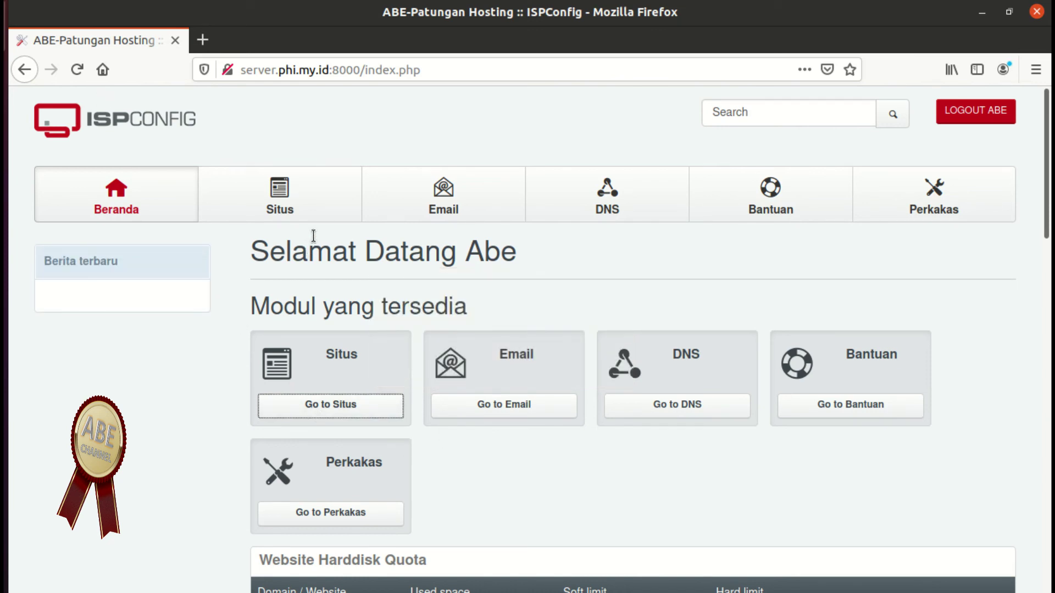
click(306, 196)
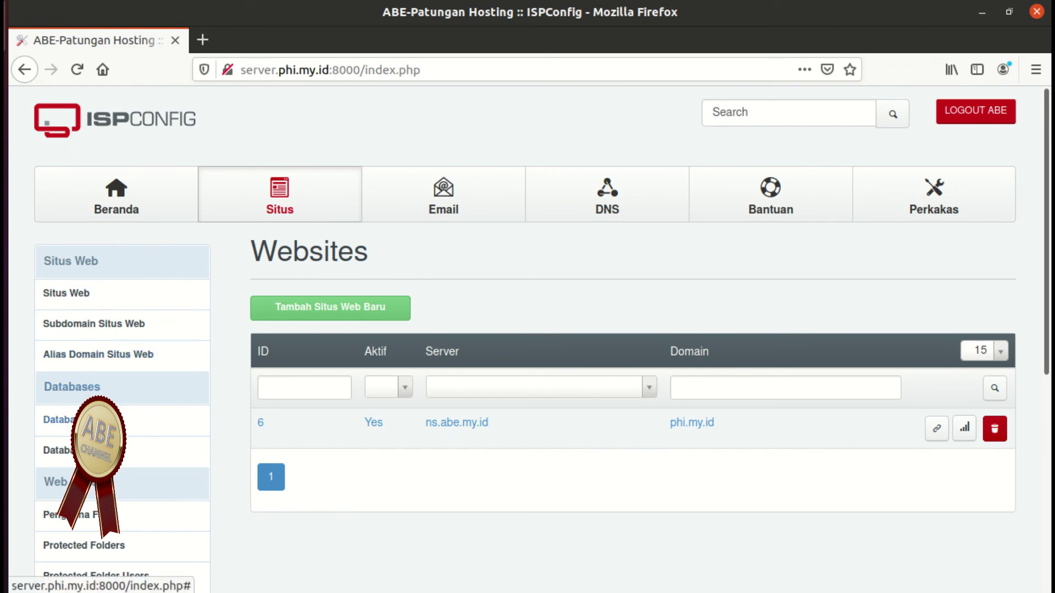
click(55, 451)
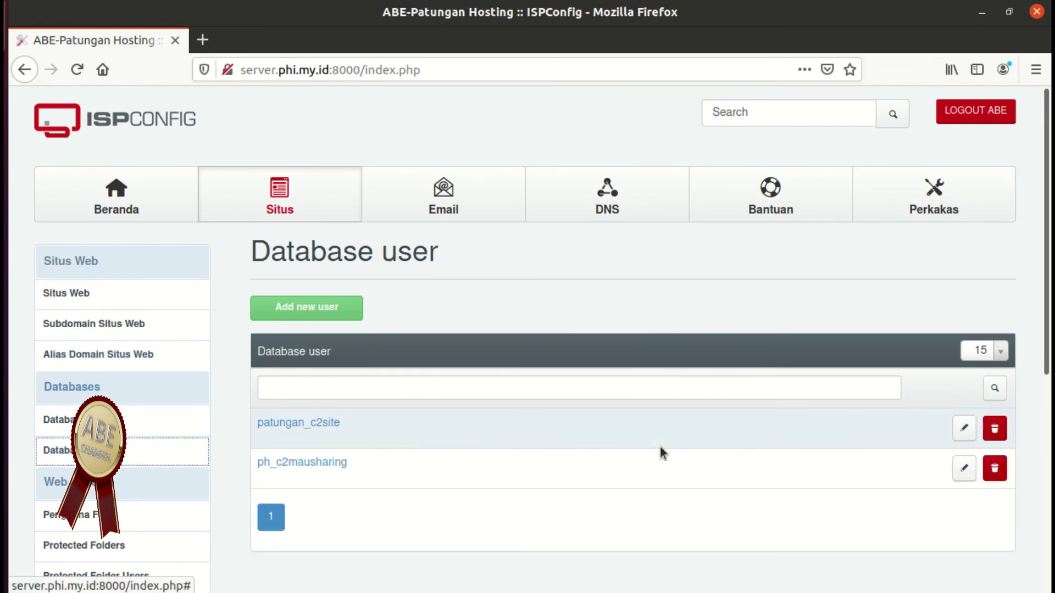
Bring up a blank database user form and examine its user name, password and repeat password fields.
scroll(660, 446, down, 2)
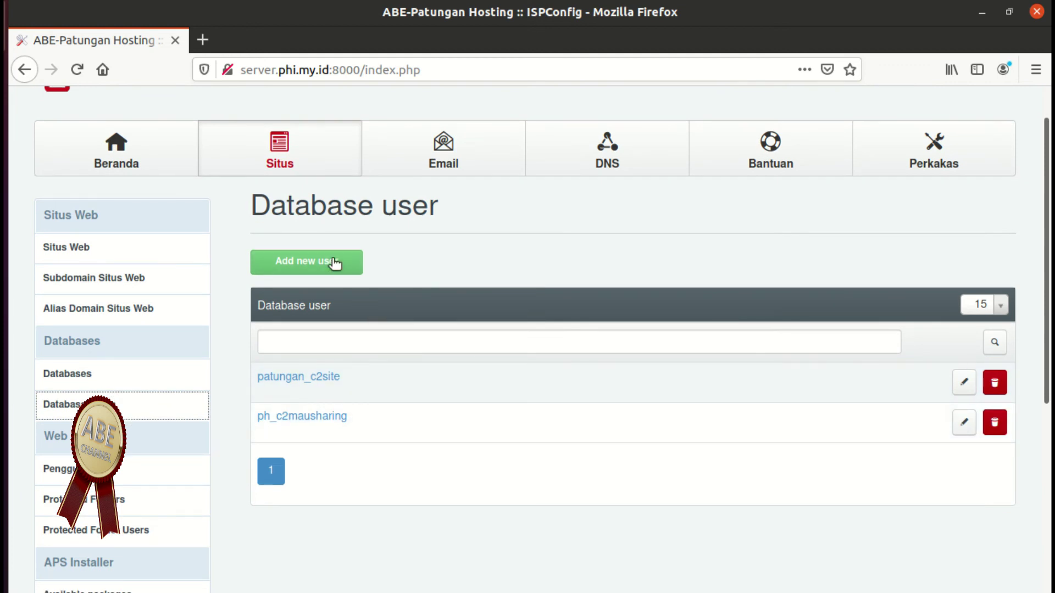
click(334, 263)
scroll(615, 395, down, 2)
click(572, 355)
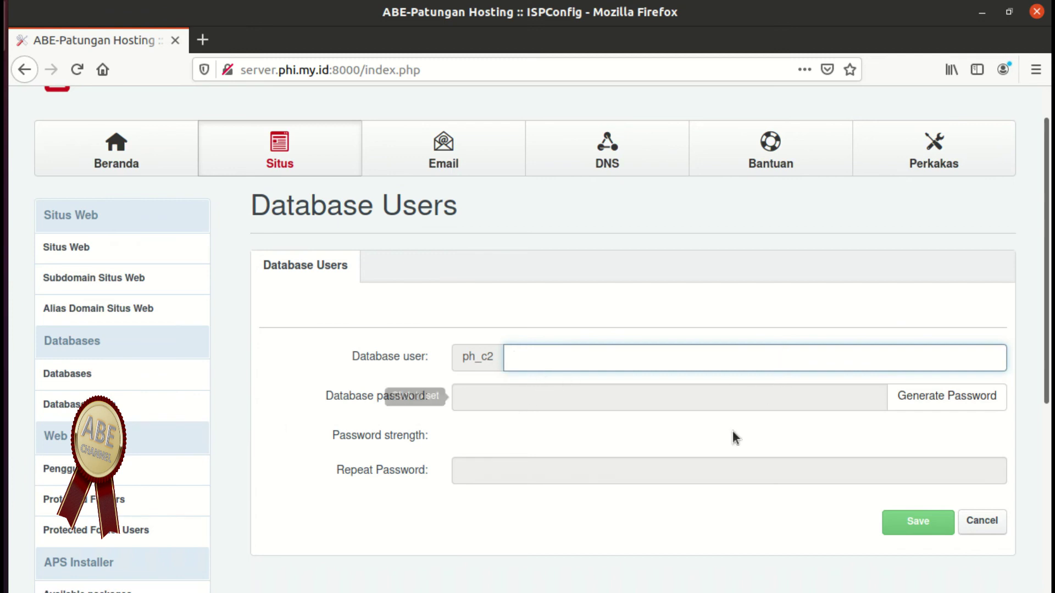
click(540, 398)
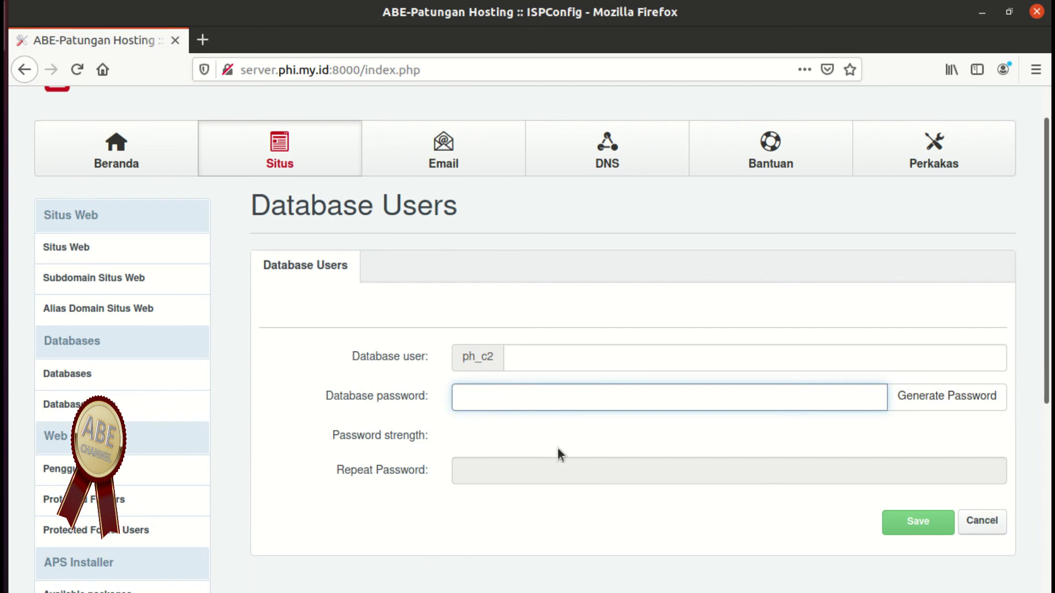
click(486, 466)
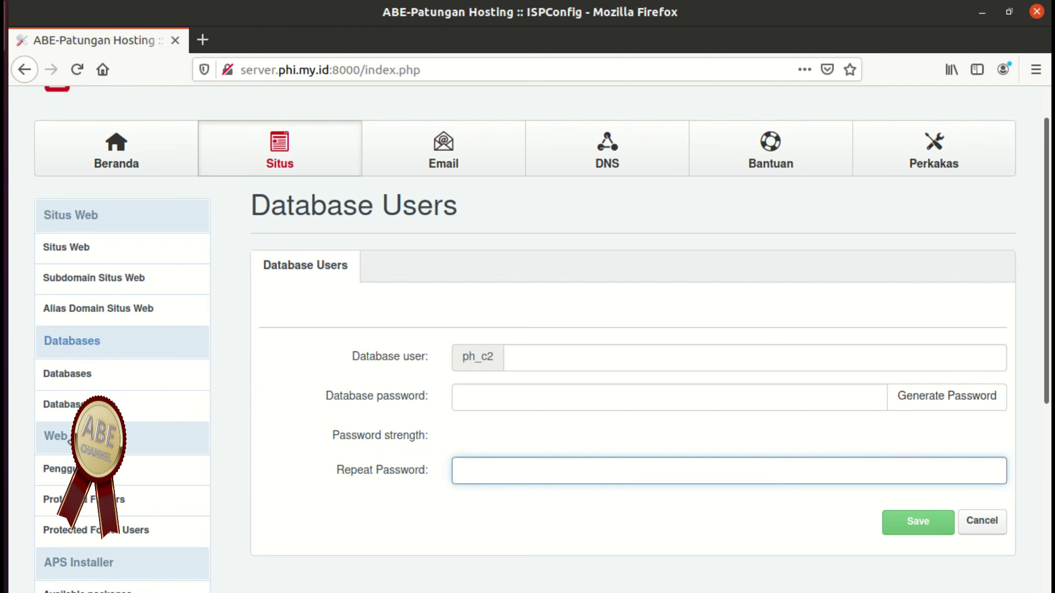
Start a new database entry and choose phi.my.id :: ns.abe.my.id as its site.
click(52, 376)
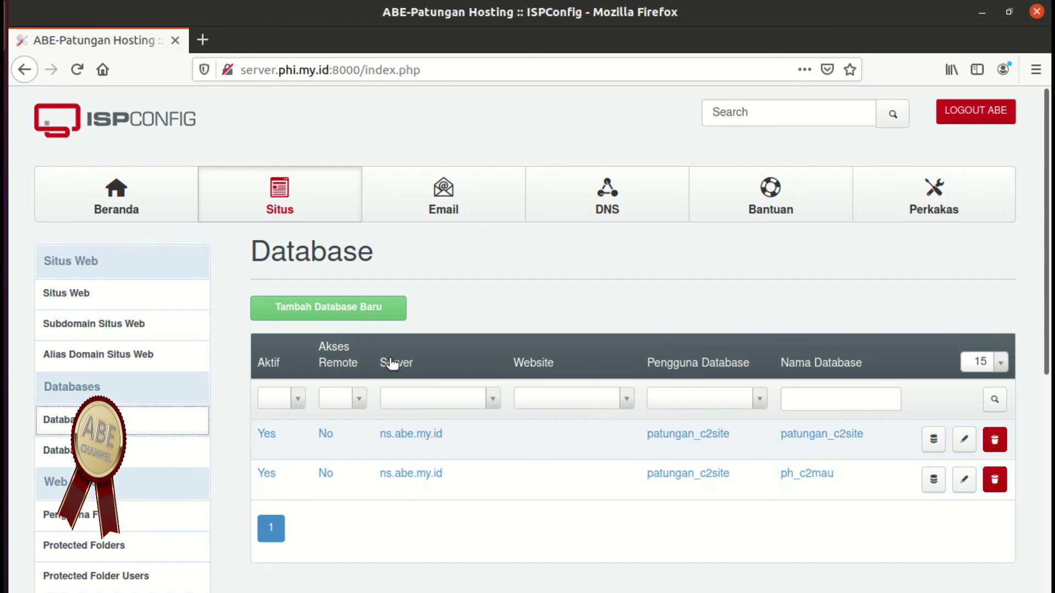
click(366, 312)
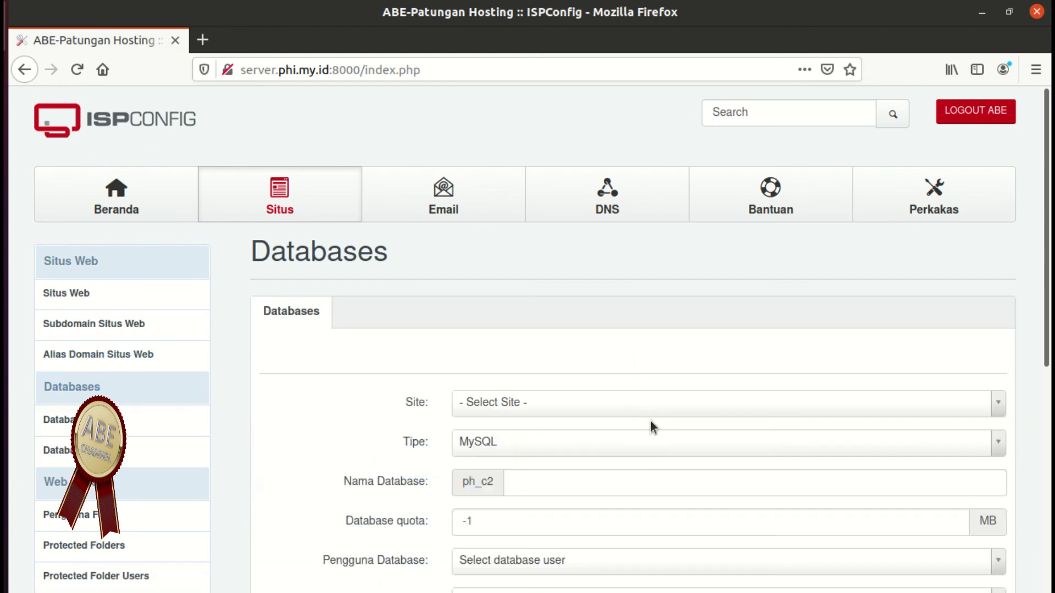
scroll(648, 395, down, 3)
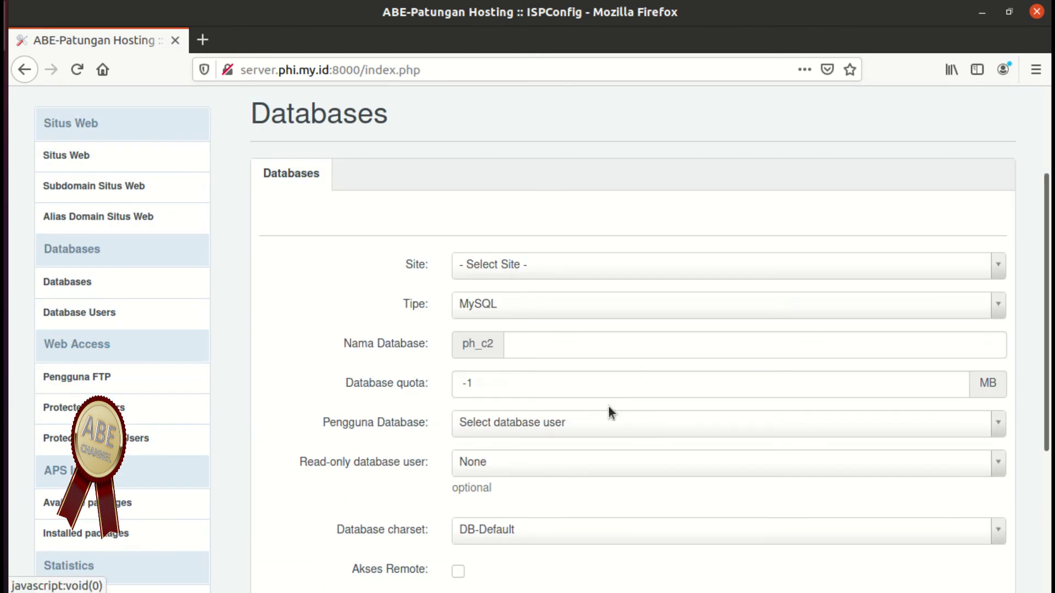
click(594, 262)
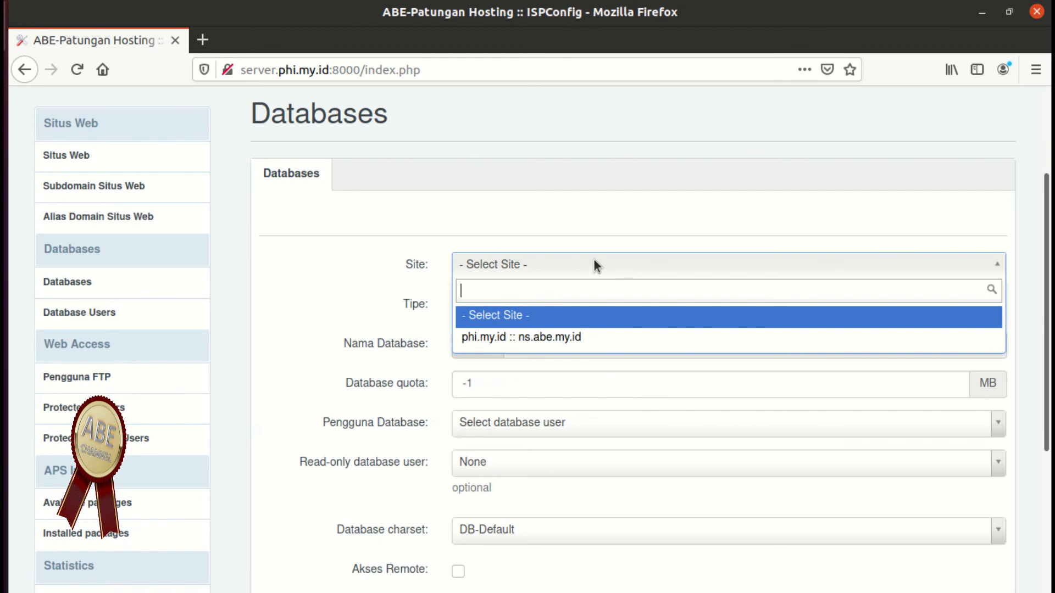
click(574, 339)
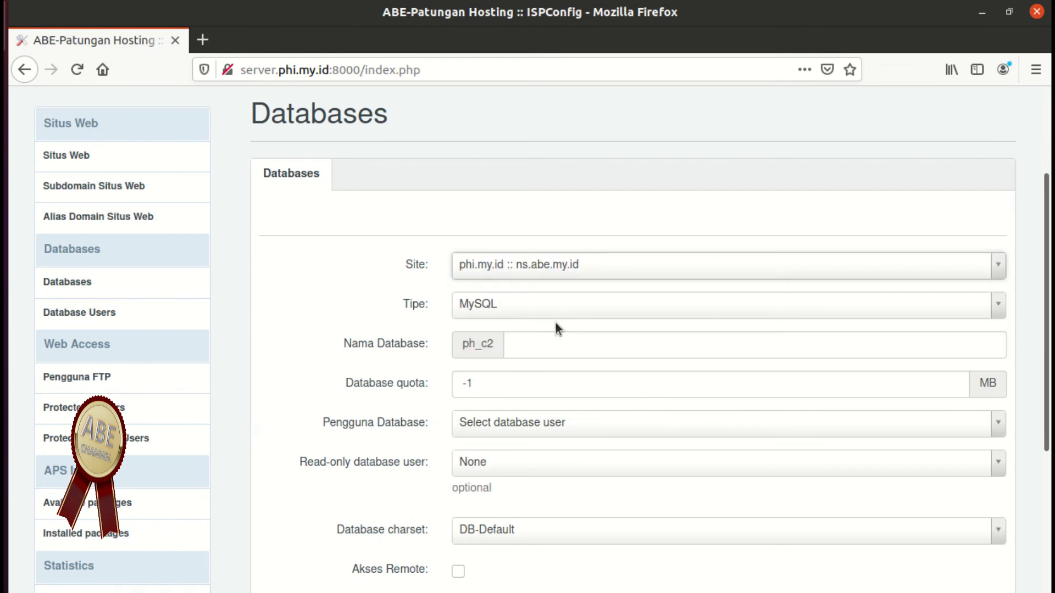
Leave the new database's name blank and assign patungan_c2site as its database user.
click(556, 354)
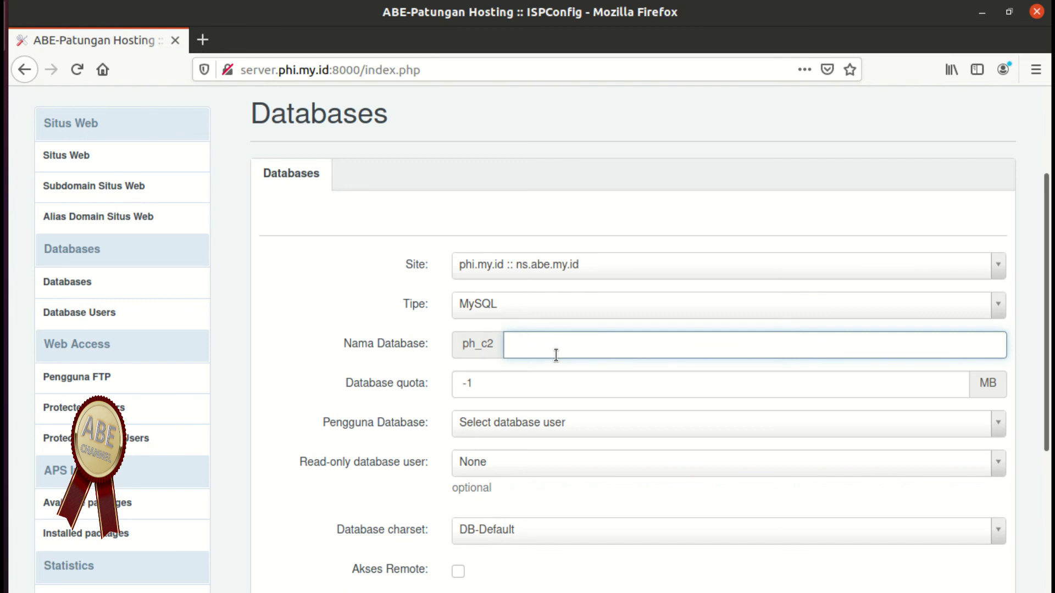
click(552, 428)
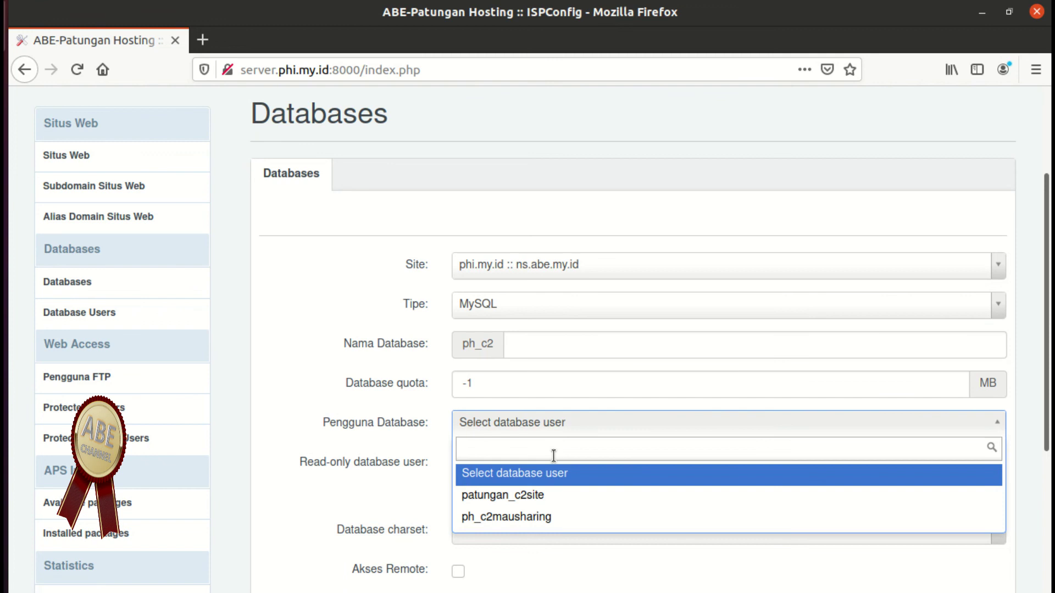
click(547, 497)
Examine the new database form's remaining settings, including the available charset options.
scroll(631, 483, down, 3)
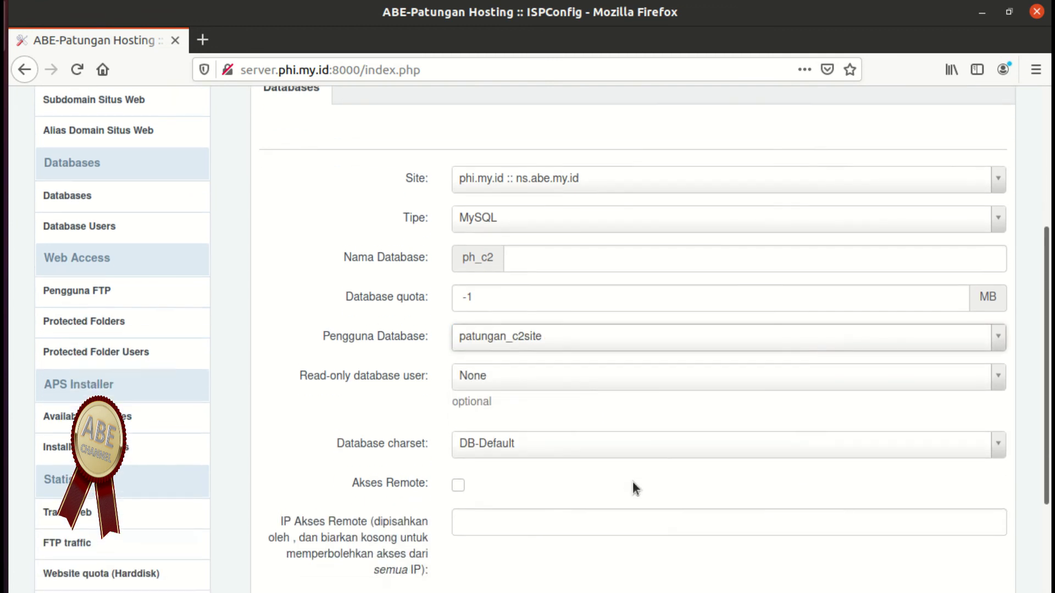
scroll(632, 487, down, 3)
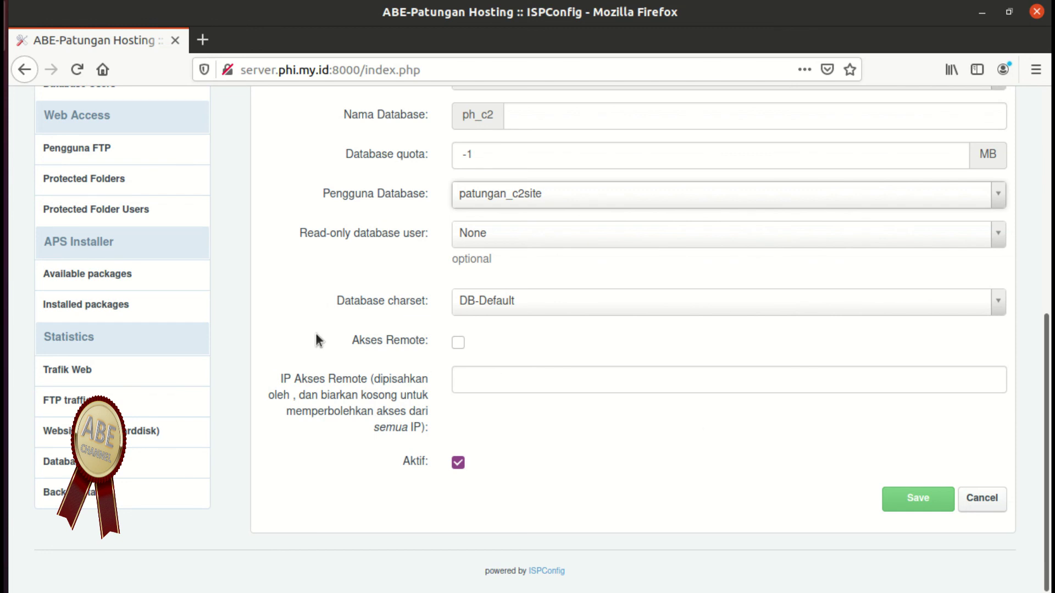
click(578, 301)
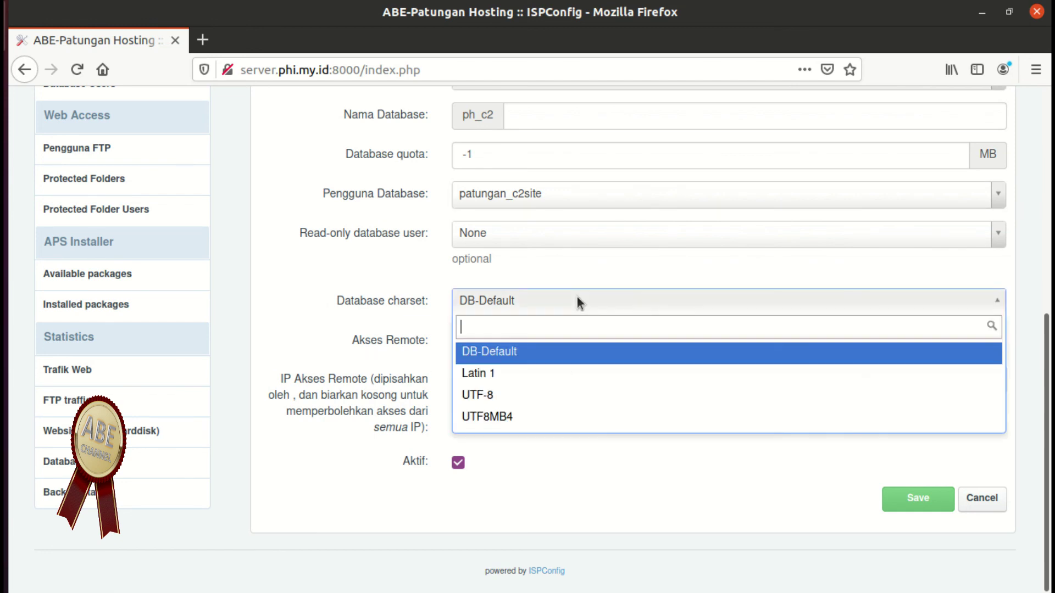
click(579, 302)
scroll(650, 393, up, 7)
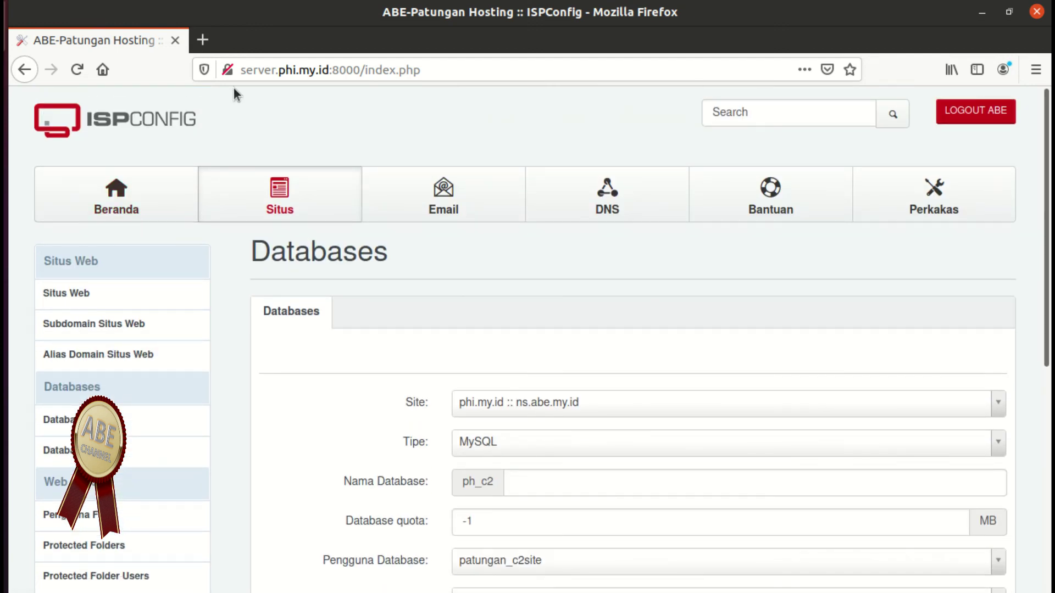
Open the cathmar and rials sites in separate new tabs and look over their WordPress pages.
click(203, 40)
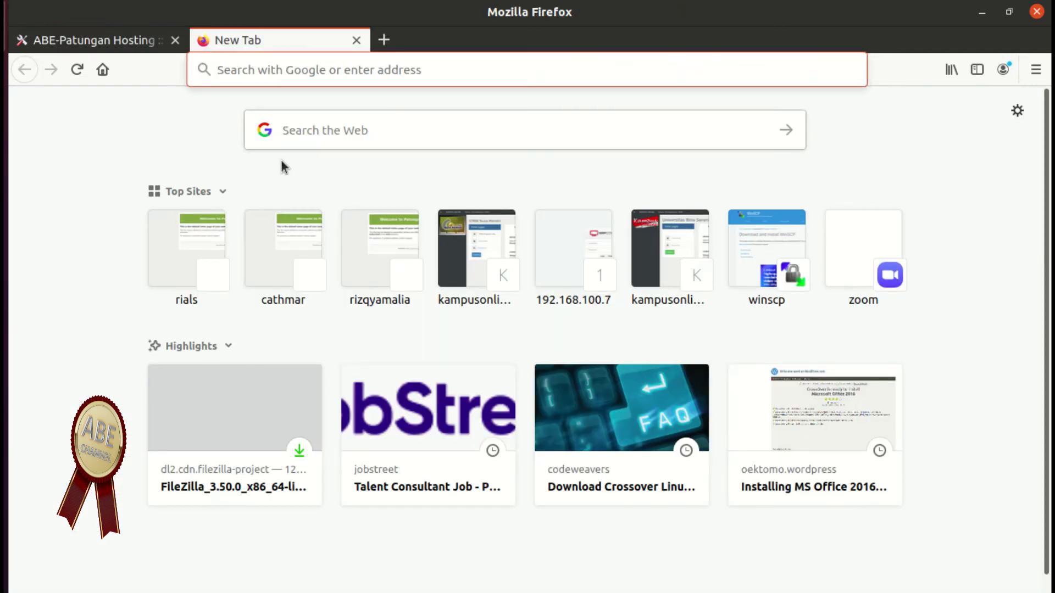
click(286, 259)
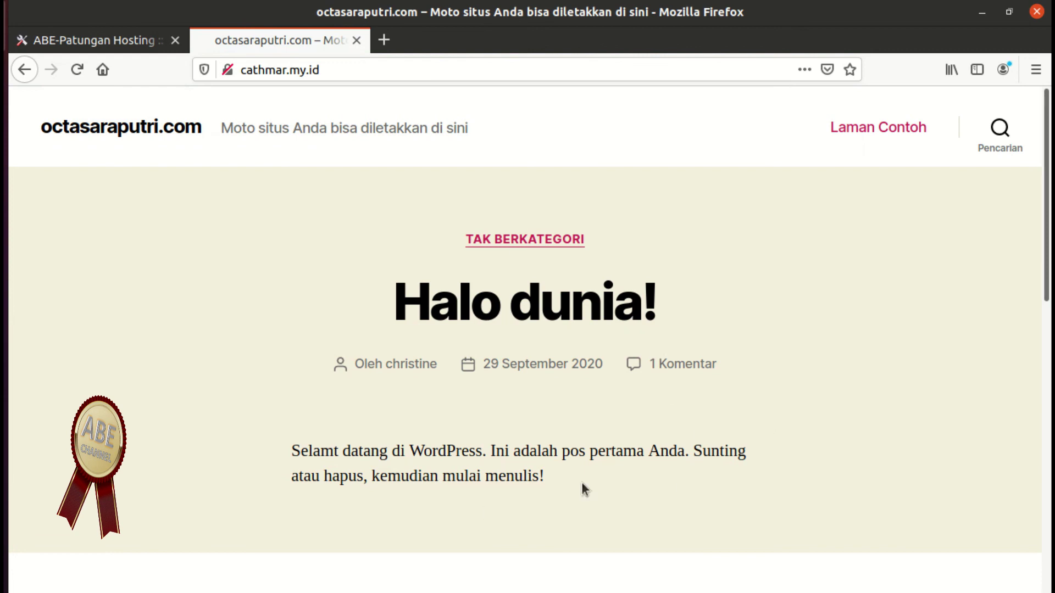
click(384, 40)
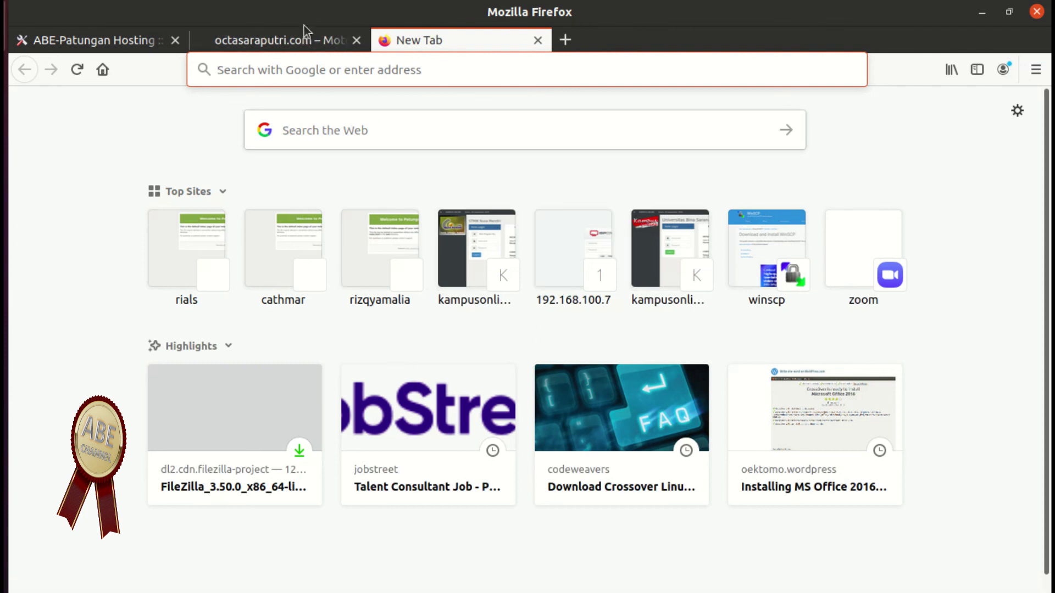
click(207, 273)
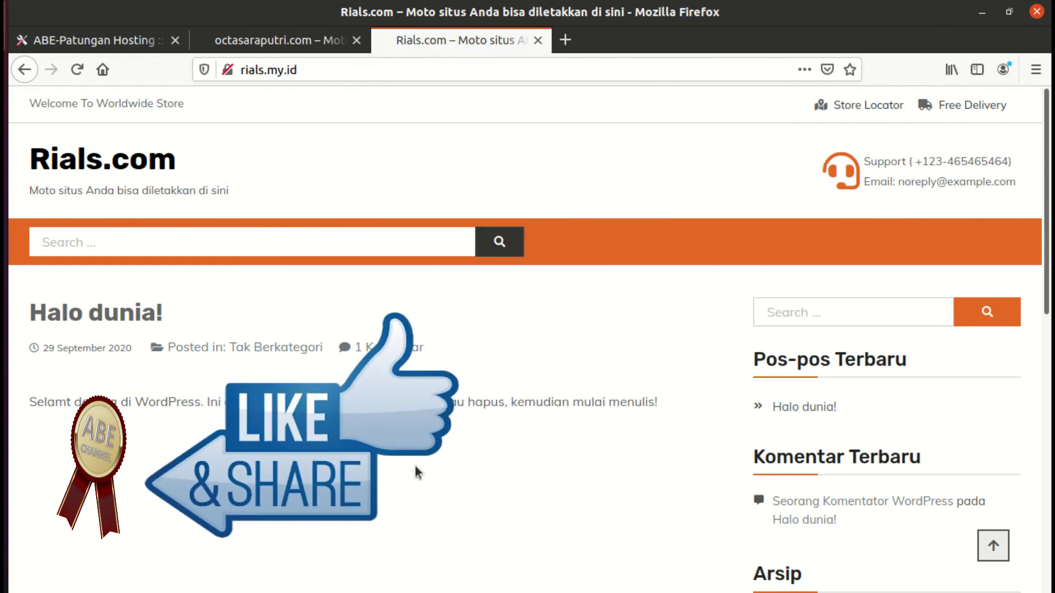
scroll(527, 407, down, 10)
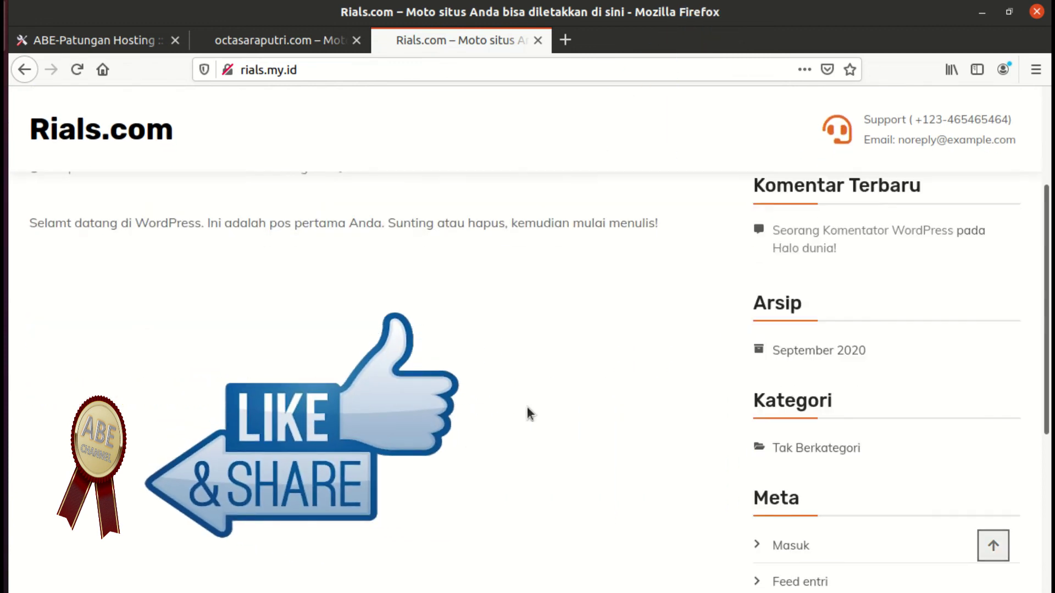
scroll(573, 433, up, 10)
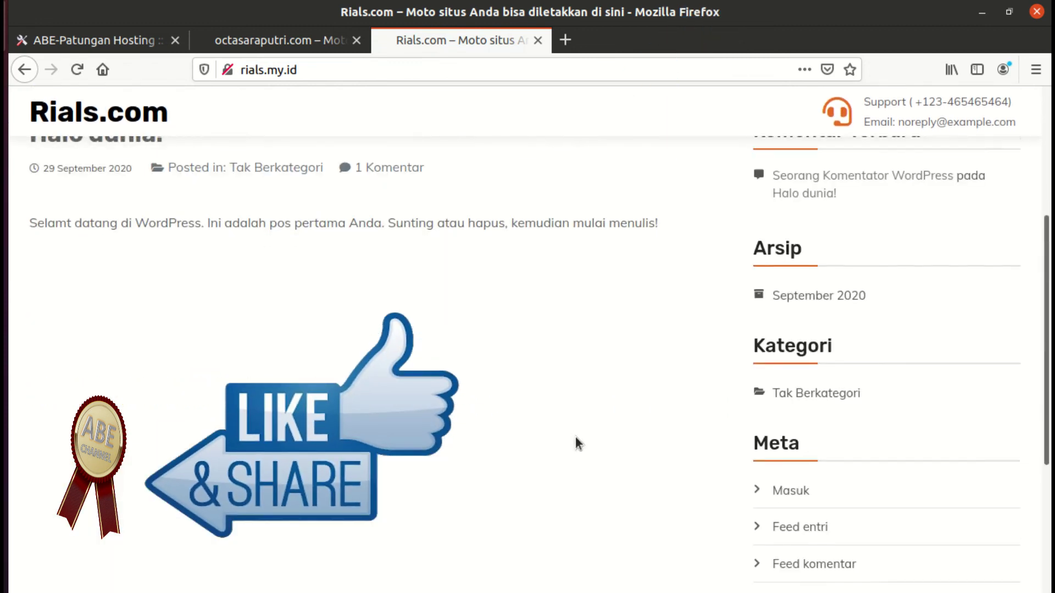